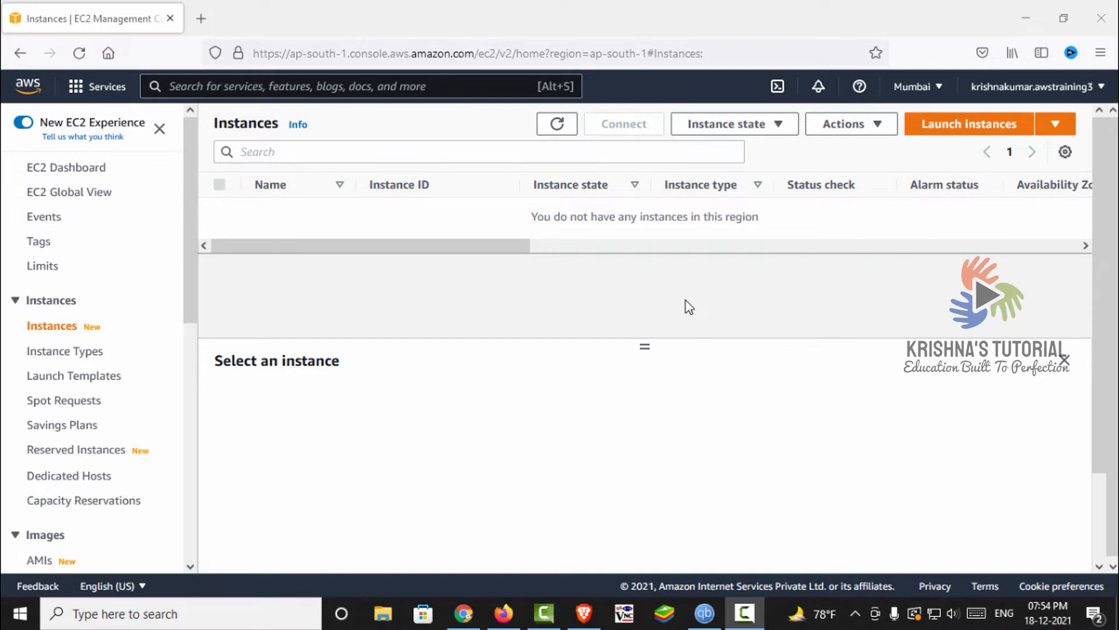
# Step: Start launching a new EC2 instance in the Mumbai region
pyautogui.click(552, 330)
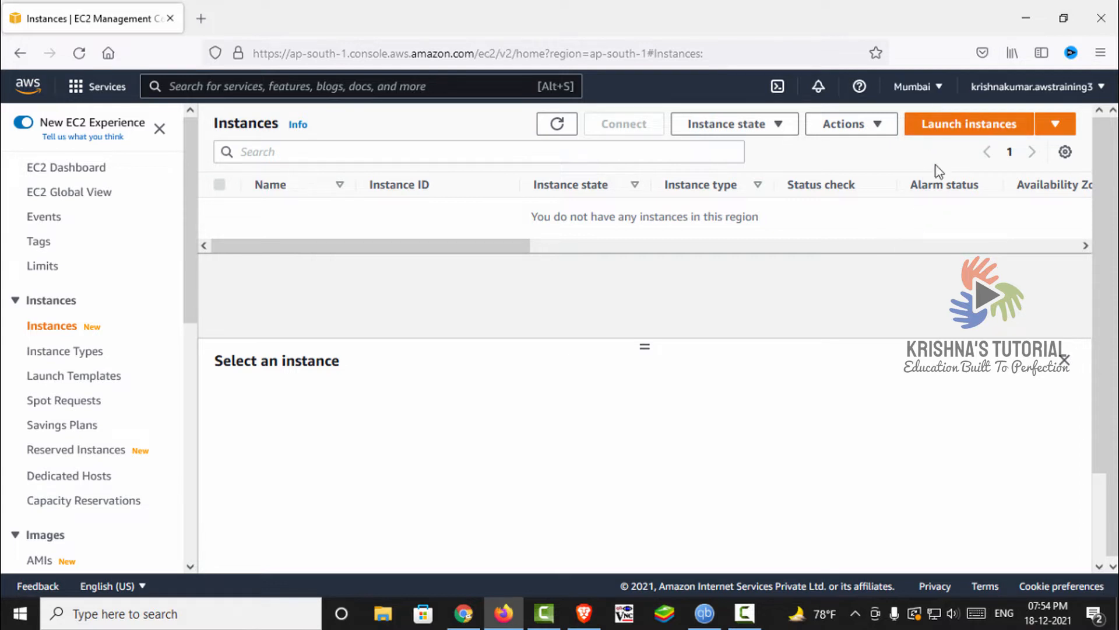
pyautogui.click(985, 136)
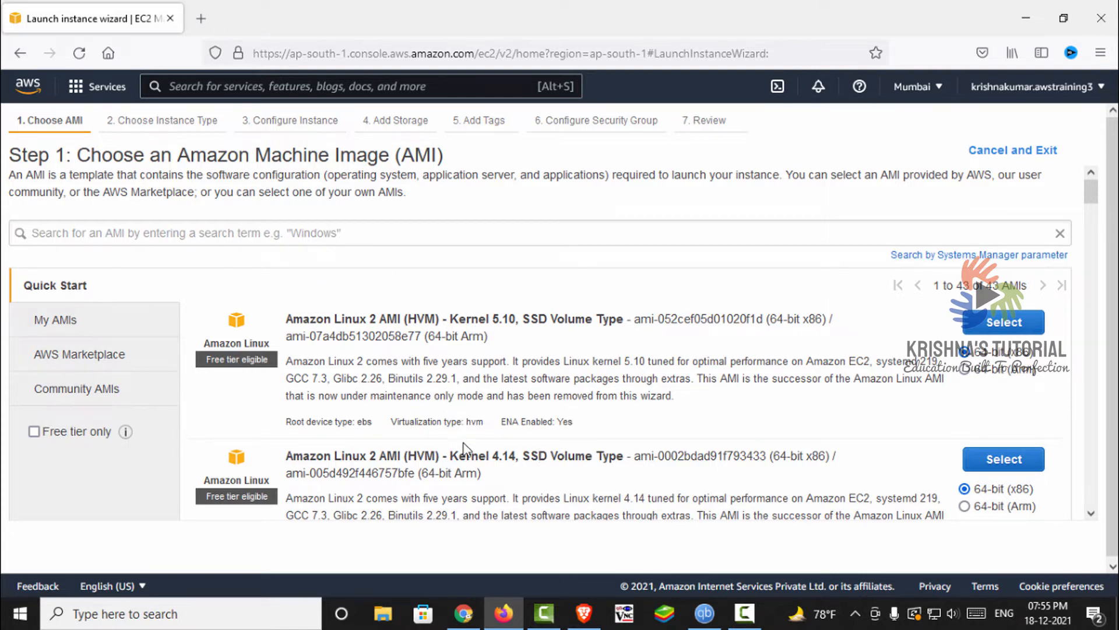
# Step: Examine the Quick Start list of Amazon Machine Images, from Amazon Linux through macOS, Red Hat, SUSE and Ubuntu to Windows Server
pyautogui.scroll(-3, 476, 452)
pyautogui.scroll(2, 494, 438)
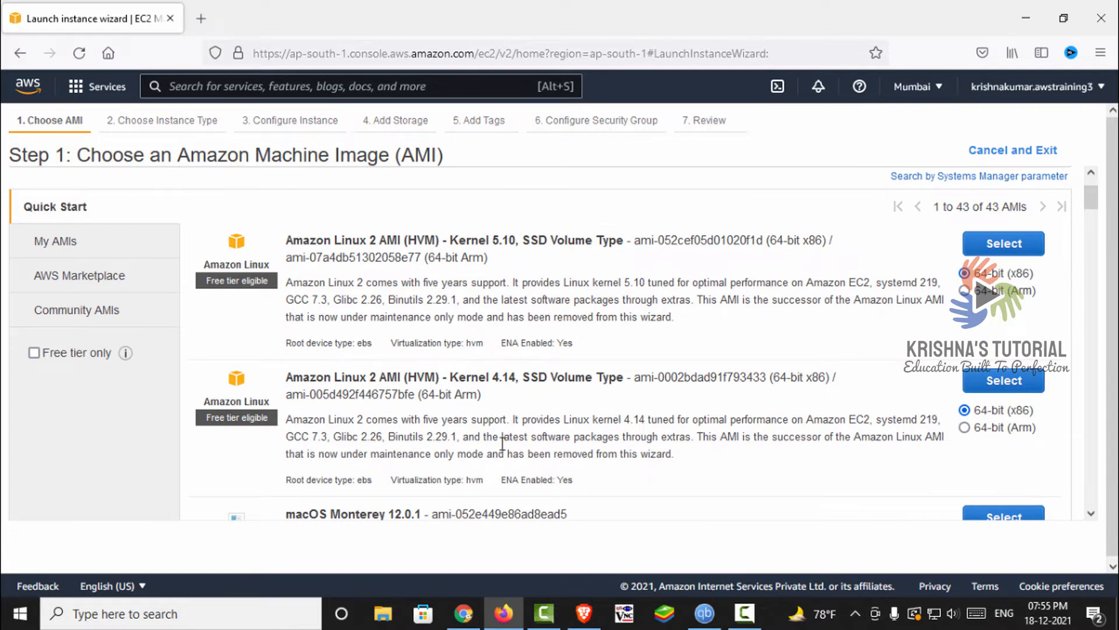
pyautogui.scroll(-5, 566, 449)
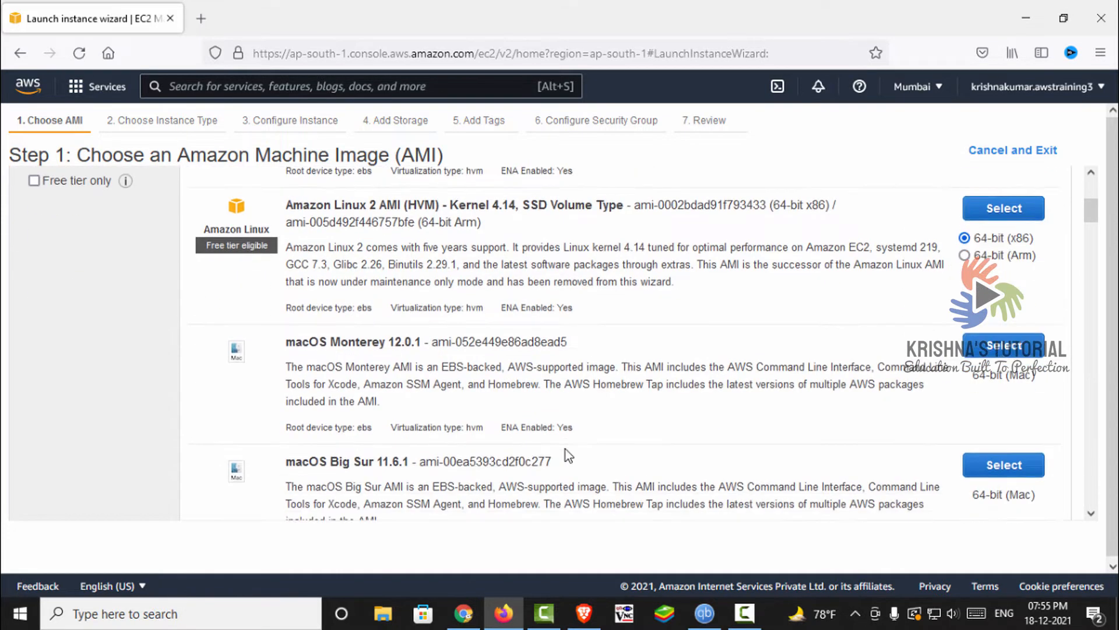
pyautogui.scroll(3, 565, 449)
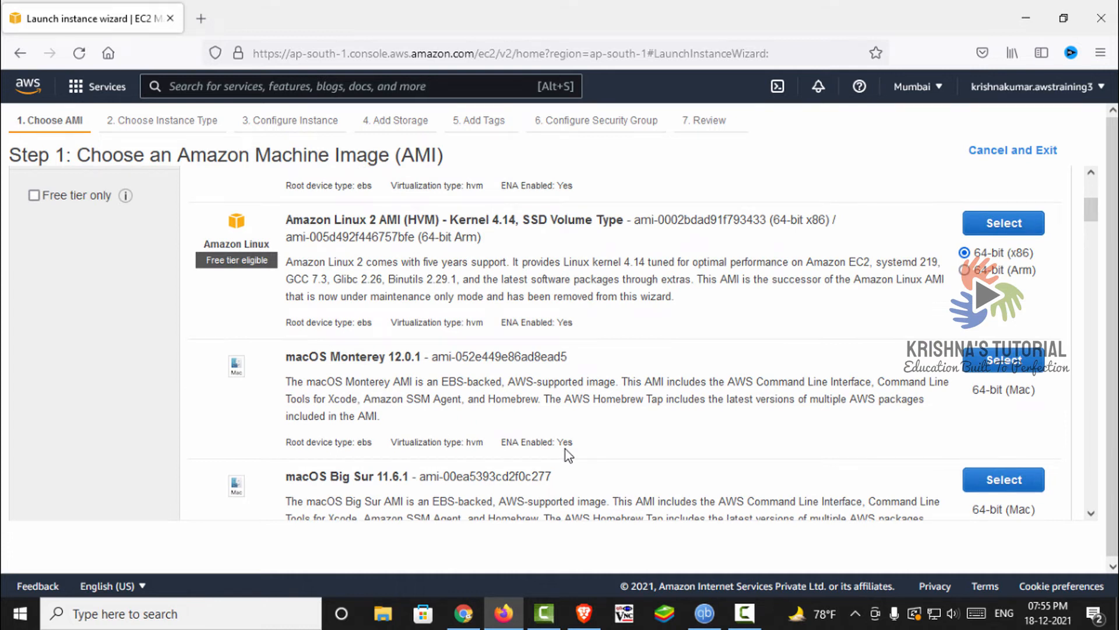
pyautogui.scroll(-5, 566, 449)
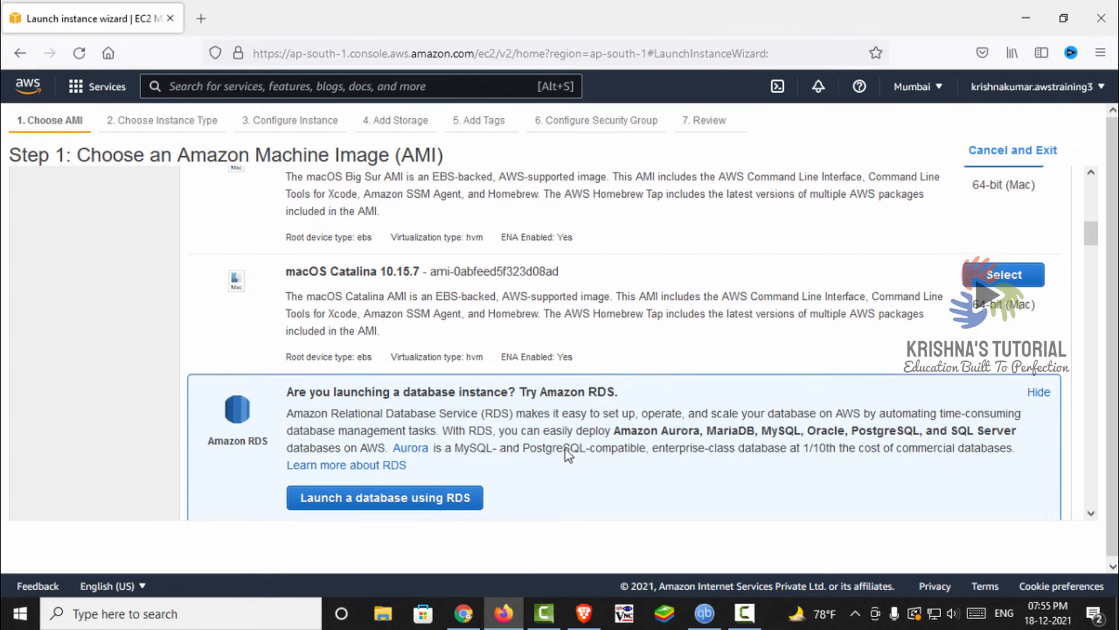
pyautogui.scroll(-5, 566, 450)
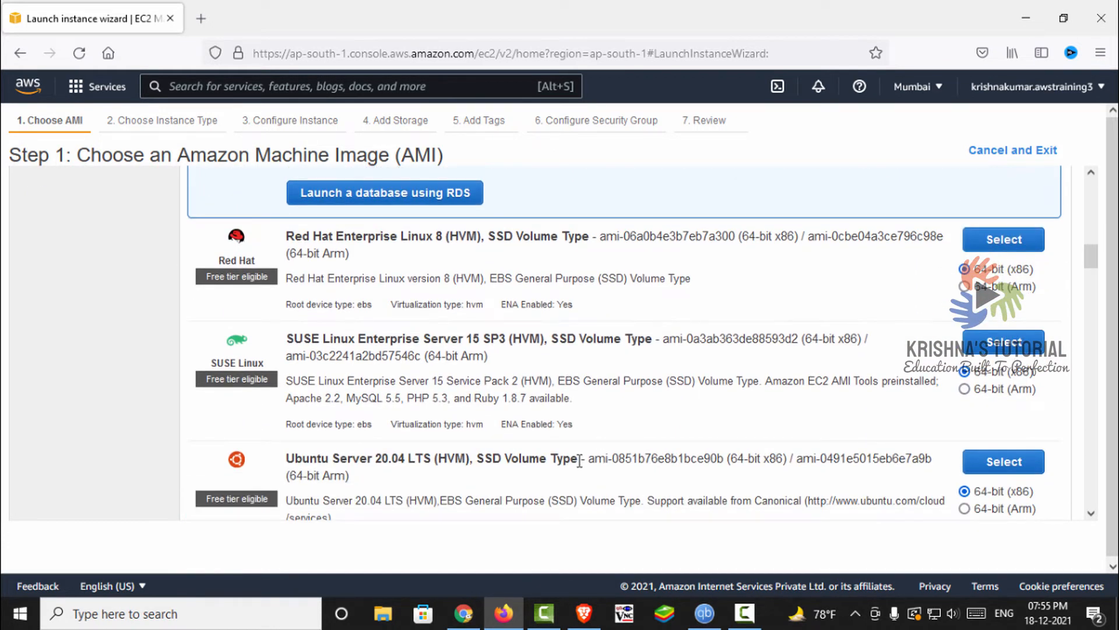
pyautogui.scroll(-4, 580, 460)
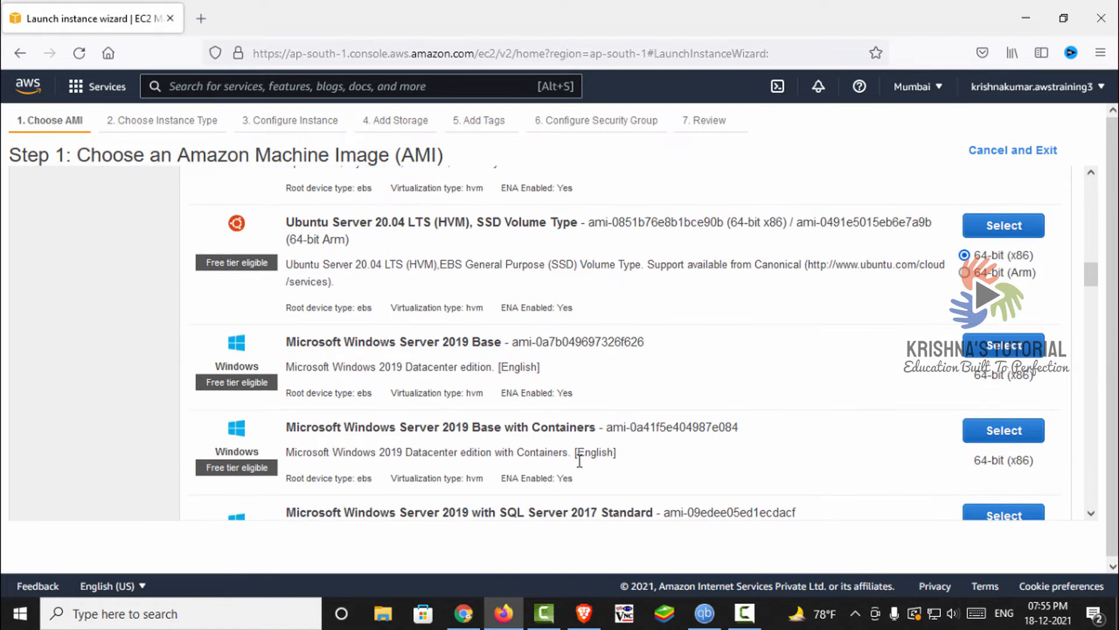
pyautogui.scroll(-3, 579, 461)
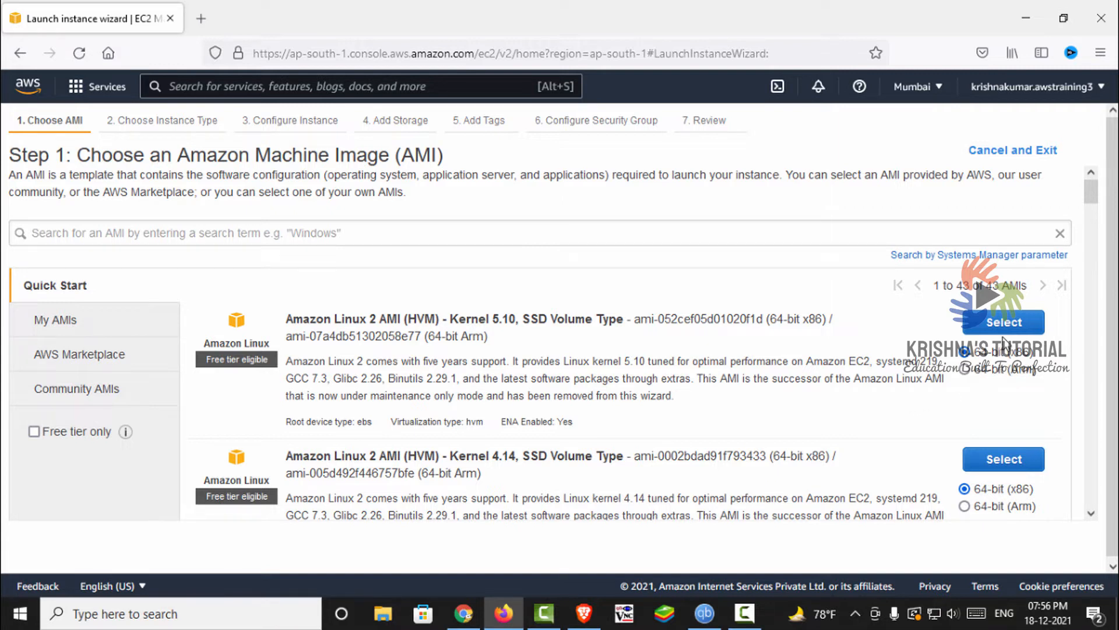
# Step: Choose the Amazon Linux 2 AMI (HVM) - Kernel 5.10 image and continue to the instance details with the t2.micro type
pyautogui.click(1028, 326)
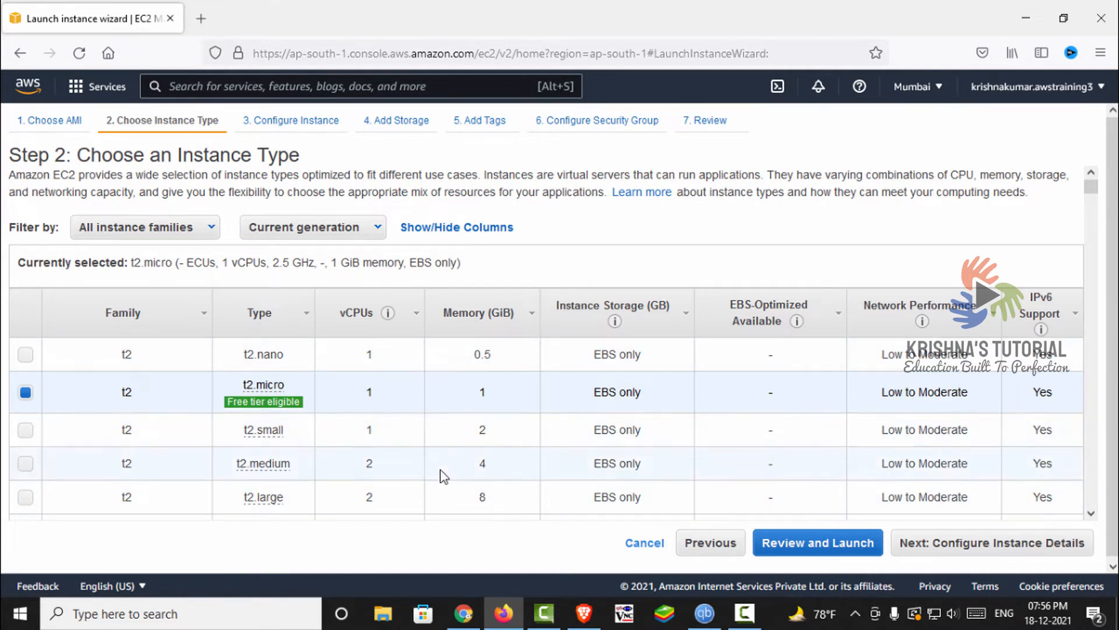
pyautogui.scroll(-3, 442, 475)
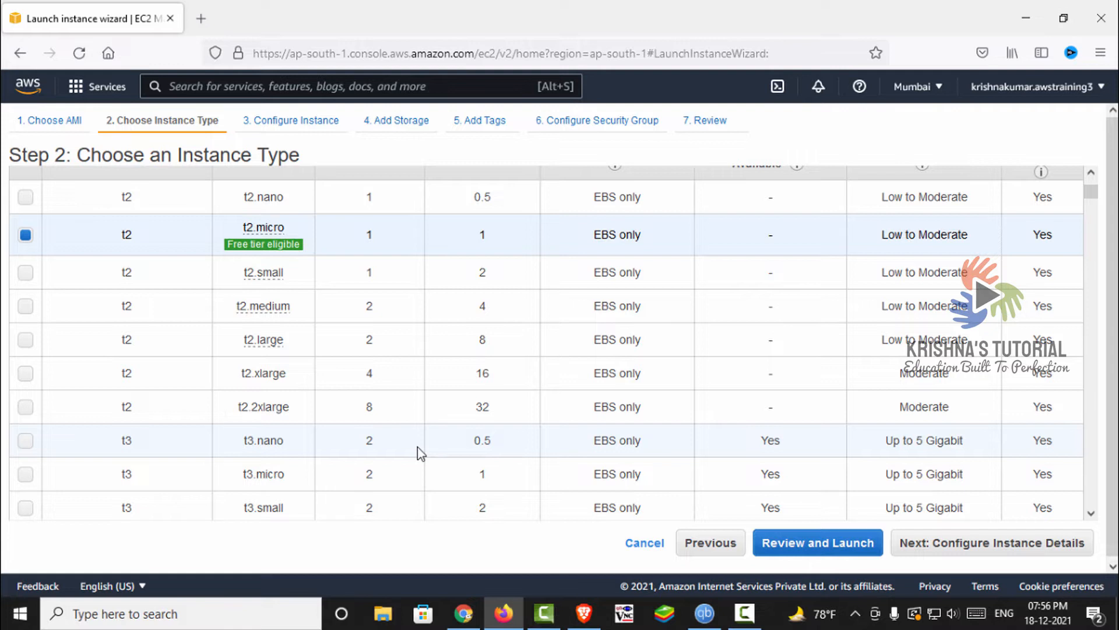
pyautogui.scroll(-2, 383, 471)
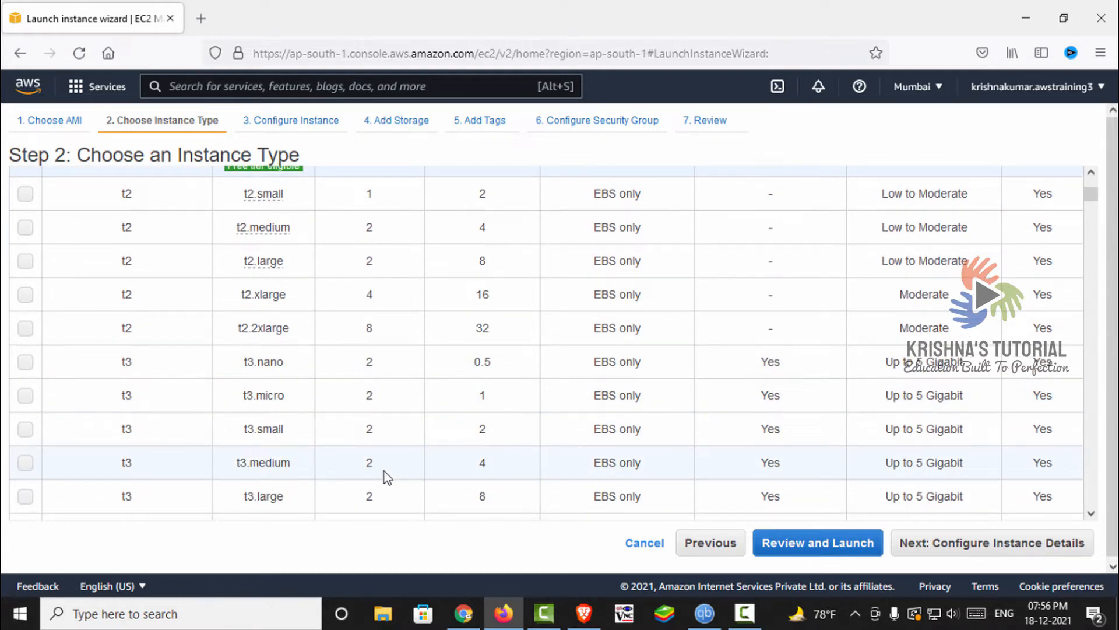
pyautogui.scroll(-1, 384, 471)
pyautogui.scroll(6, 576, 443)
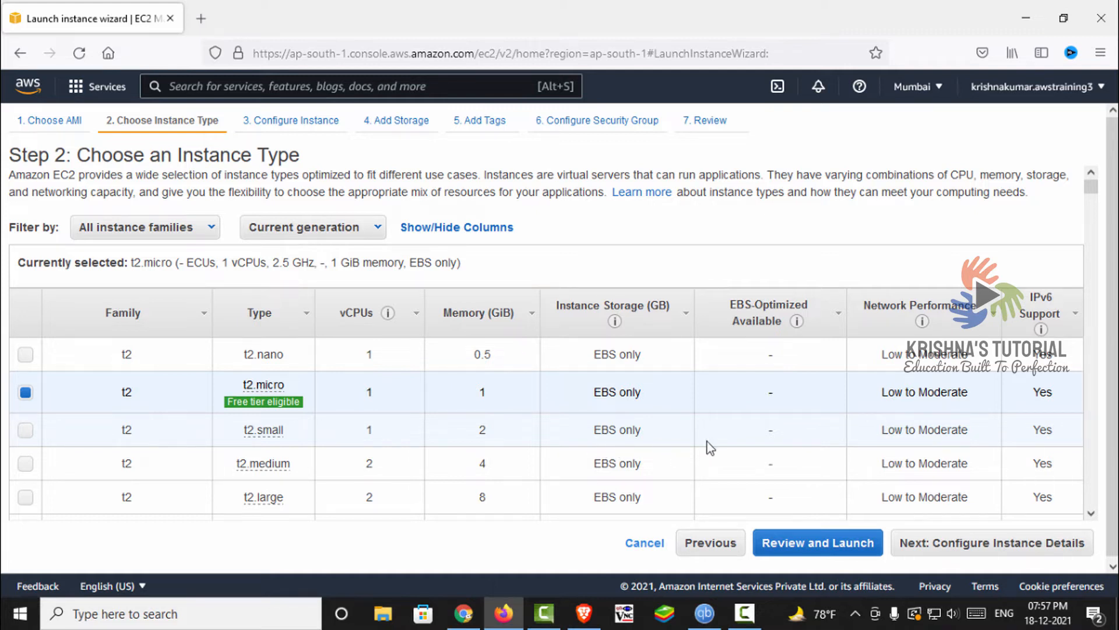
pyautogui.click(1011, 557)
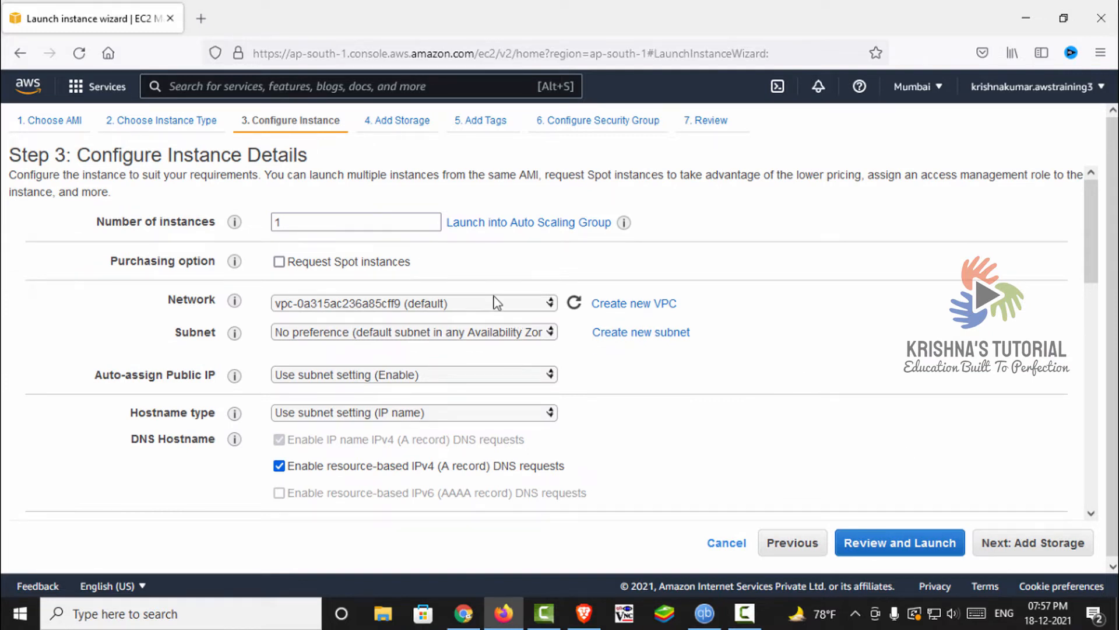
# Step: Check the number of instances and the network choices in the instance details
pyautogui.click(362, 219)
pyautogui.doubleClick(364, 221)
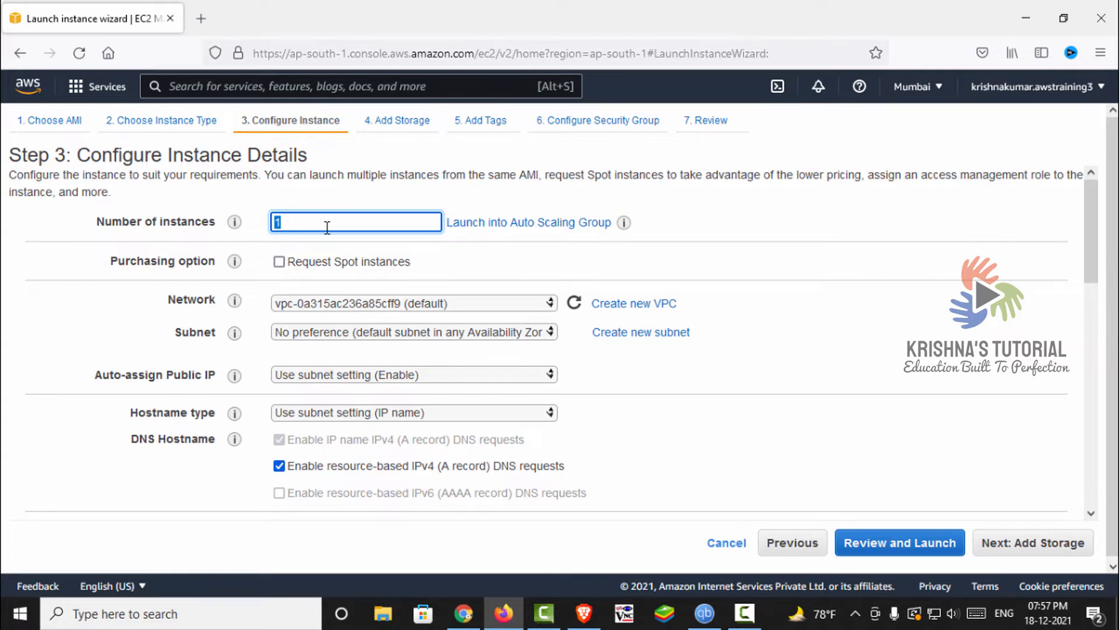
pyautogui.scroll(-2, 411, 315)
pyautogui.scroll(2, 405, 317)
pyautogui.scroll(-2, 379, 332)
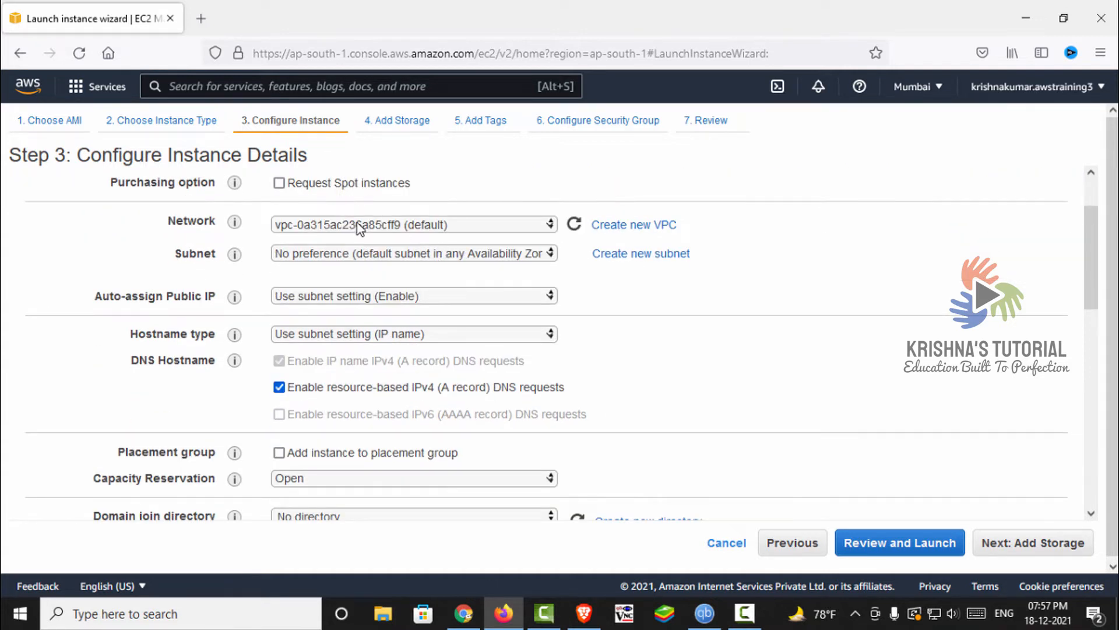
pyautogui.click(474, 229)
pyautogui.click(474, 228)
# Step: Open the VPC creation form in a separate browser tab, examine its CIDR, tenancy and tag settings, and close it without creating anything
pyautogui.rightClick(660, 226)
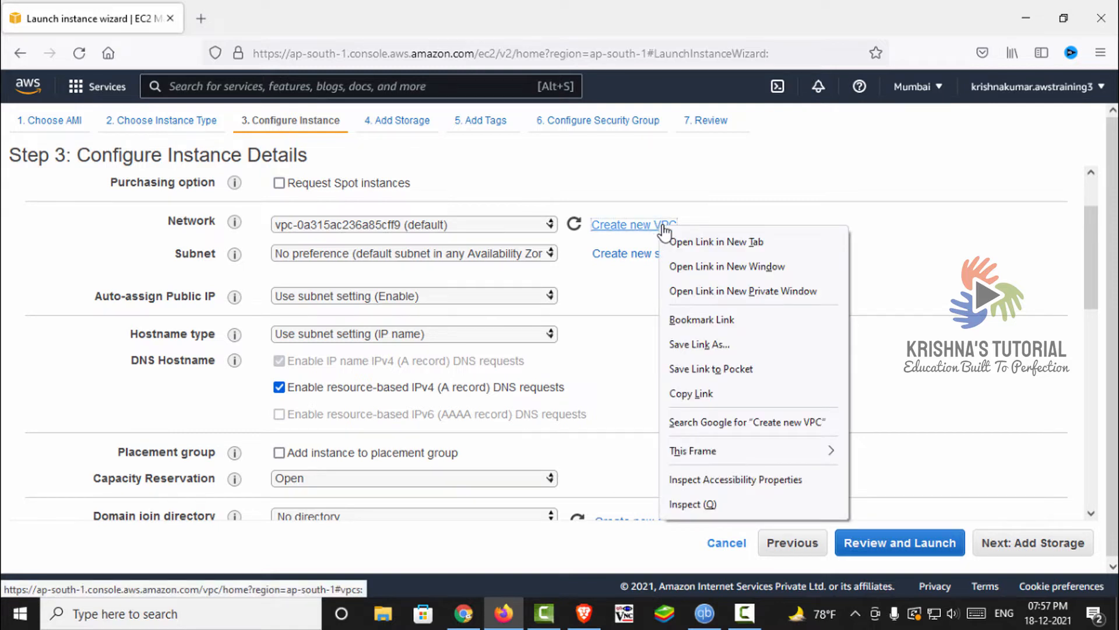
pyautogui.click(778, 241)
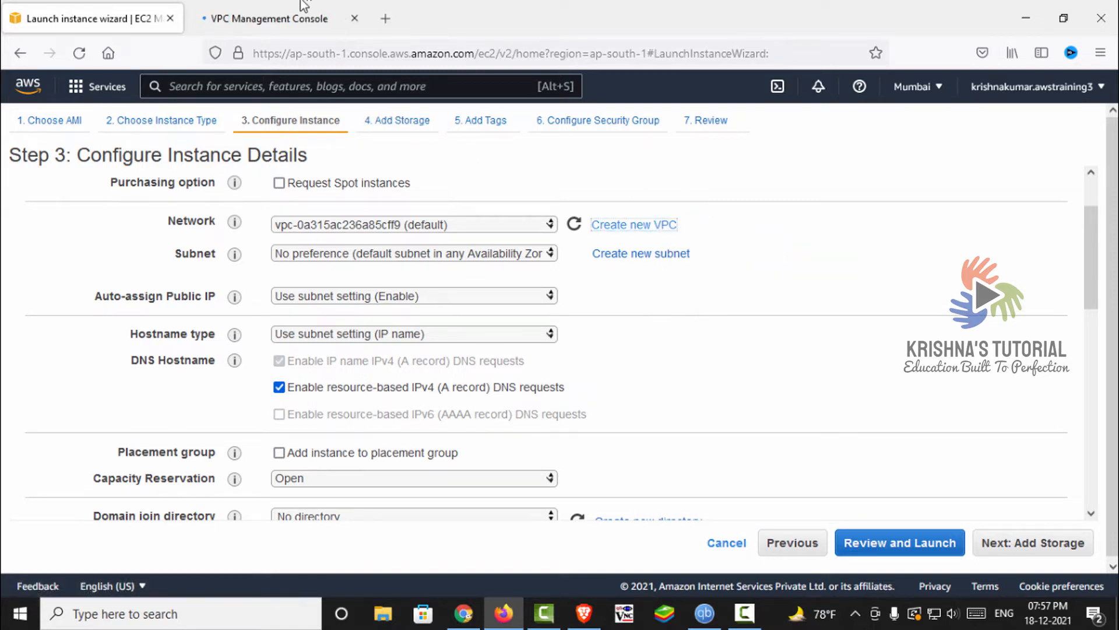
pyautogui.click(289, 3)
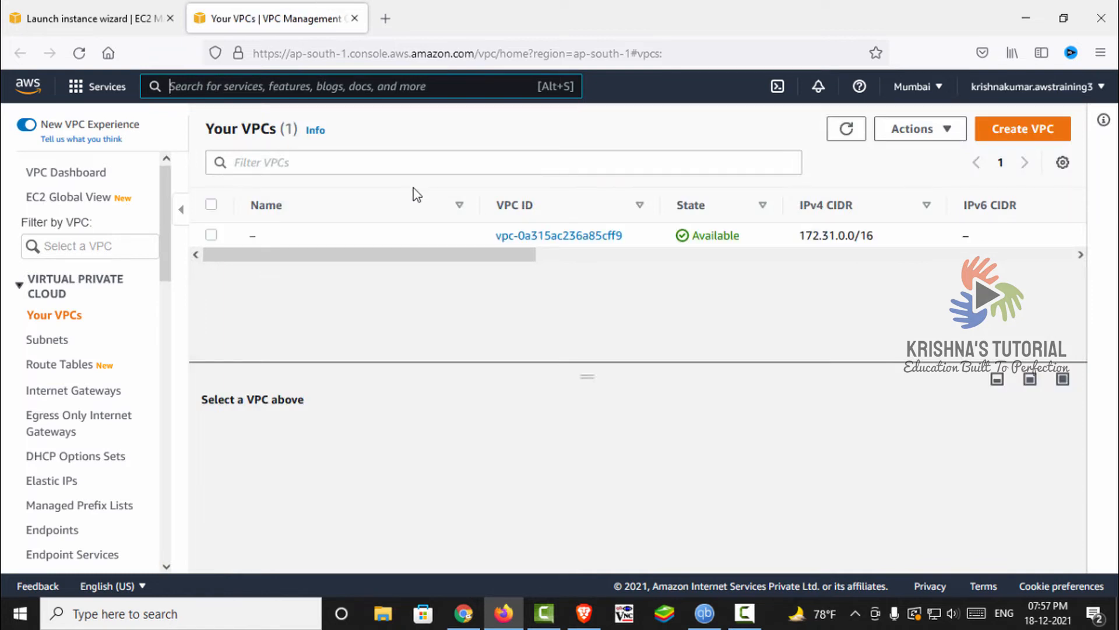
pyautogui.click(1024, 129)
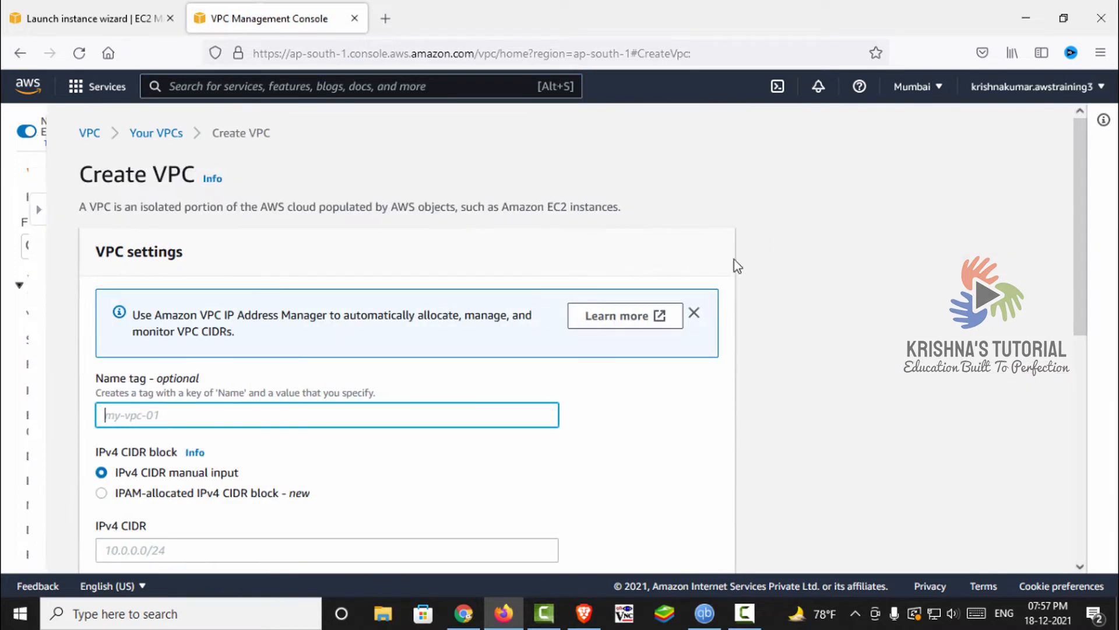
pyautogui.scroll(-3, 532, 414)
pyautogui.scroll(-2, 532, 428)
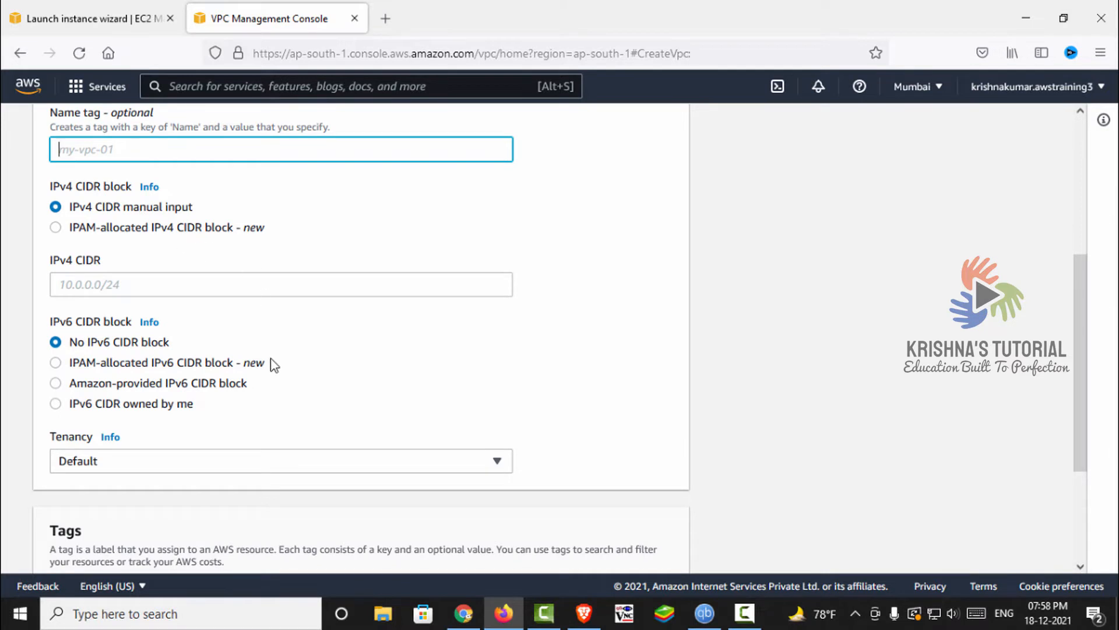
pyautogui.scroll(-2, 279, 371)
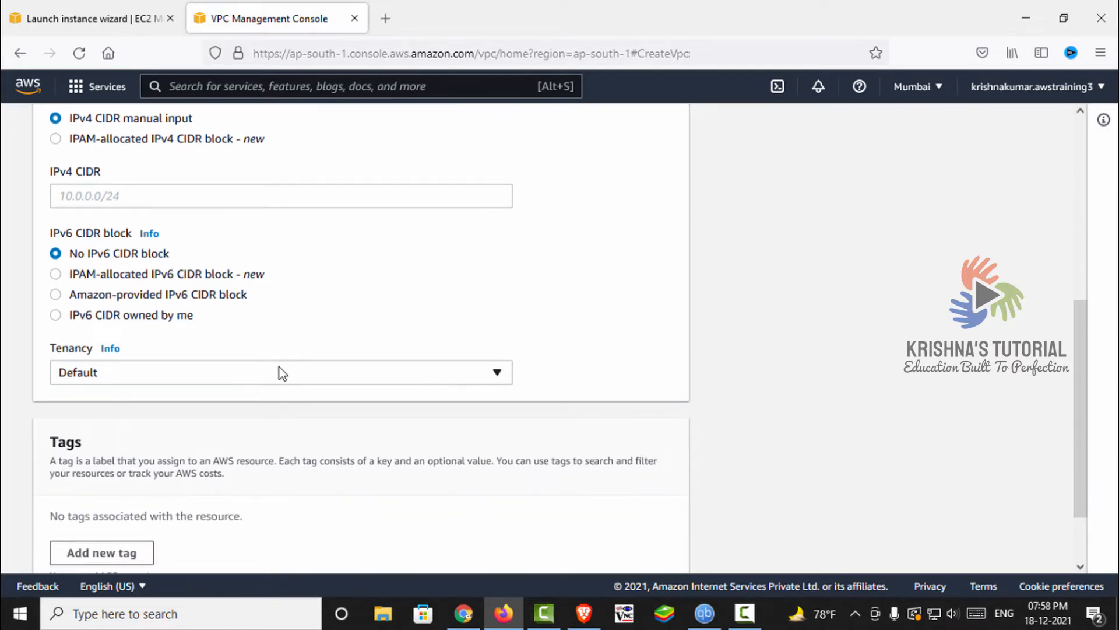
pyautogui.scroll(-2, 279, 366)
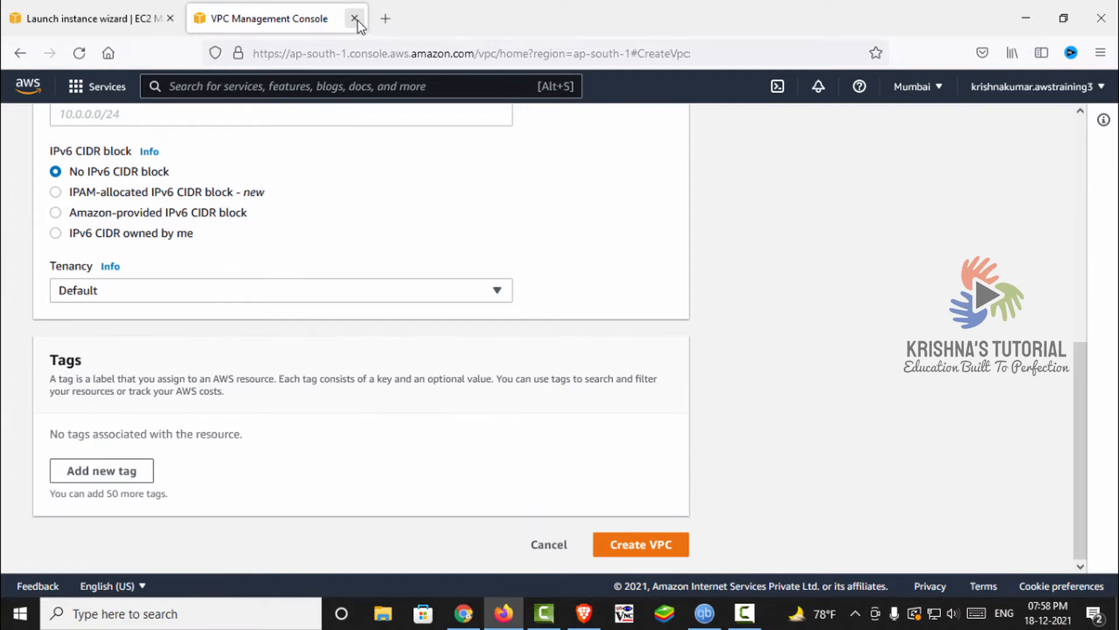
pyautogui.click(354, 19)
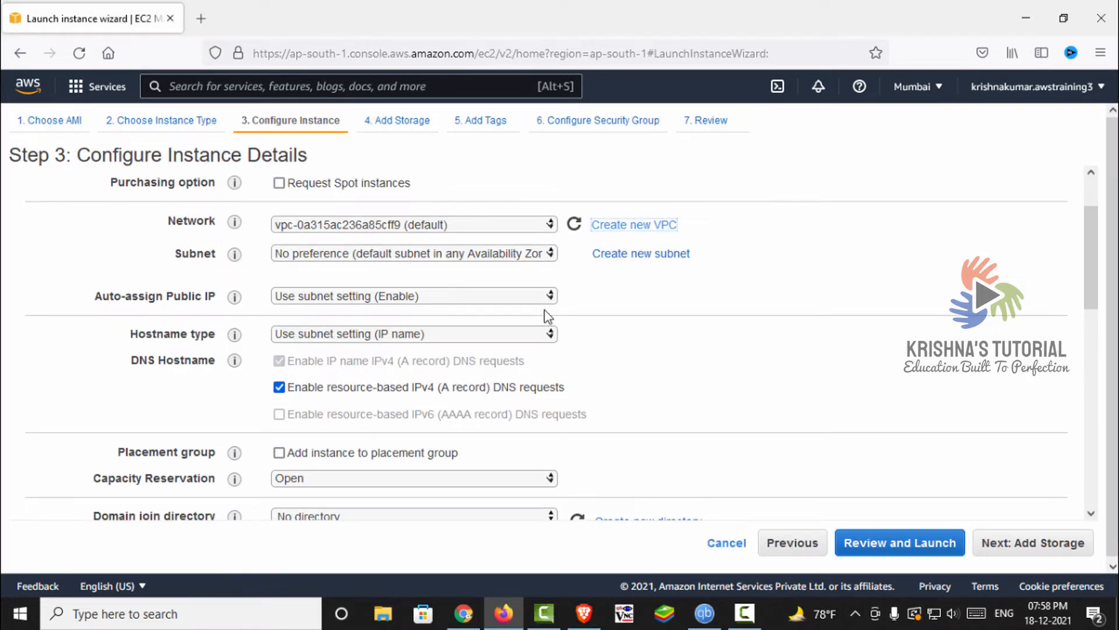
# Step: Set the instance's subnet to subnet-0d1ee96893db7123f, the default in ap-south-1a
pyautogui.click(545, 255)
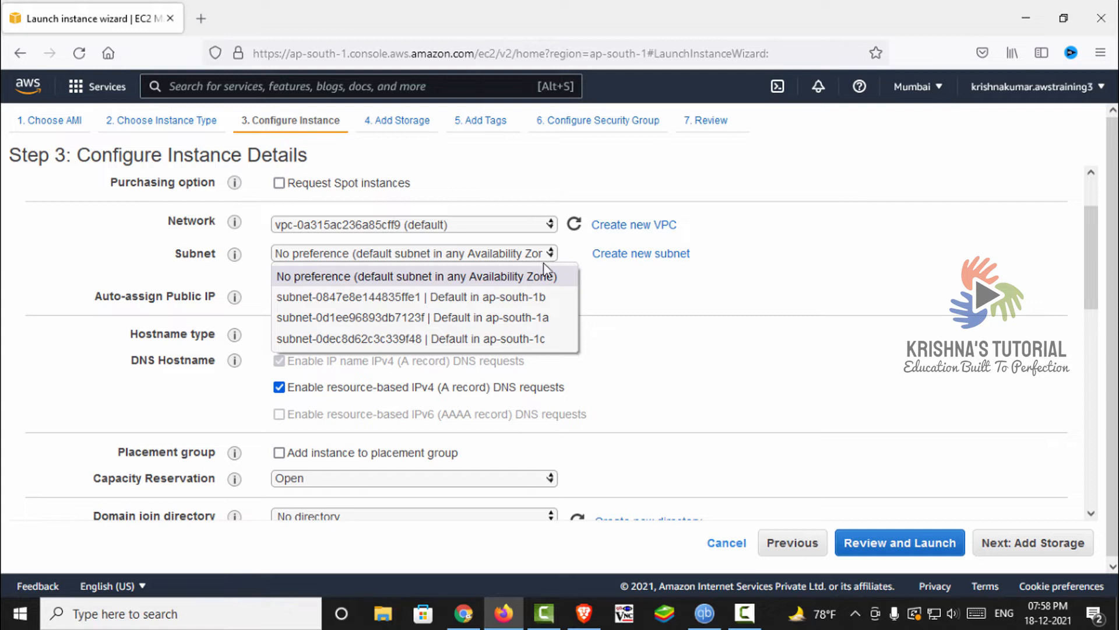
pyautogui.click(562, 318)
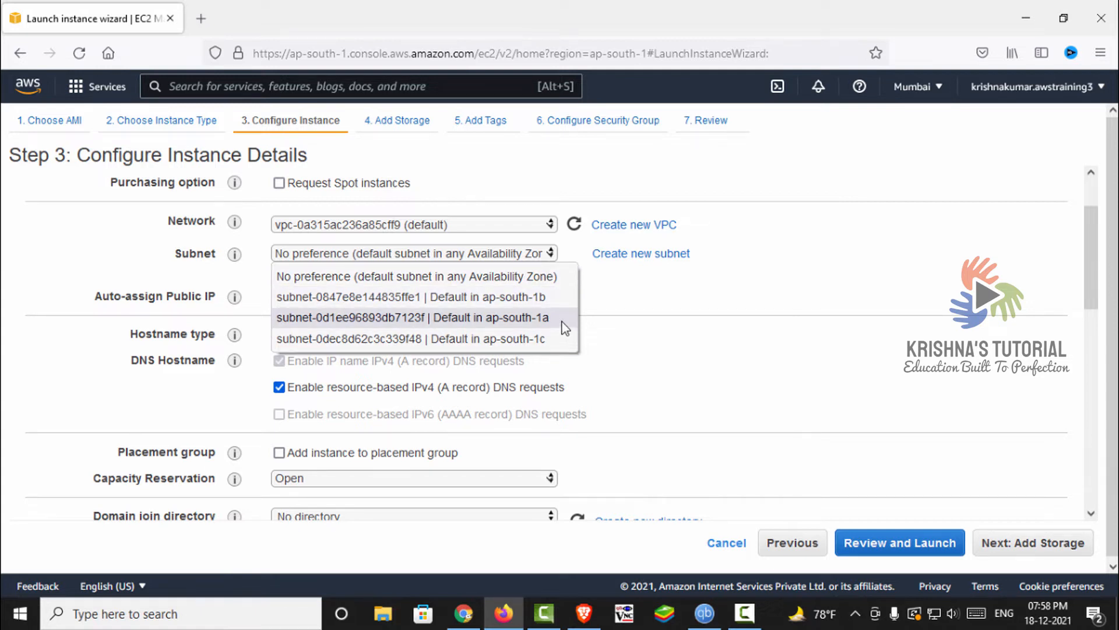
# Step: Open the subnet creation form in a separate browser tab, select VPC vpc-0a315ac236a85cff9 to examine the subnet settings, and close it without creating one
pyautogui.scroll(2, 589, 315)
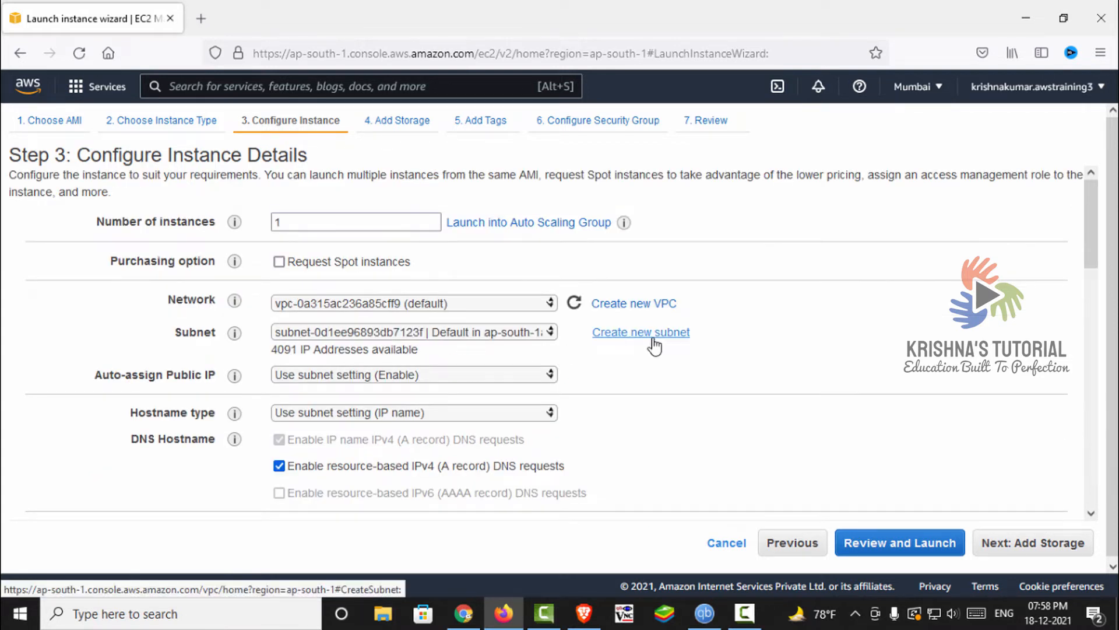
pyautogui.rightClick(654, 345)
pyautogui.click(745, 56)
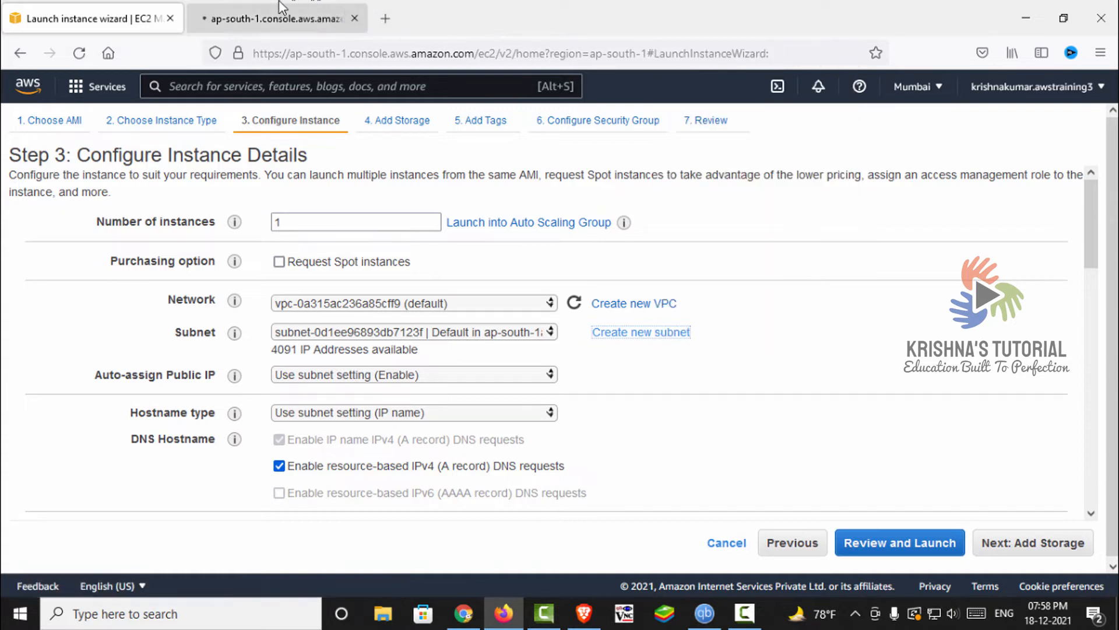
pyautogui.click(279, 9)
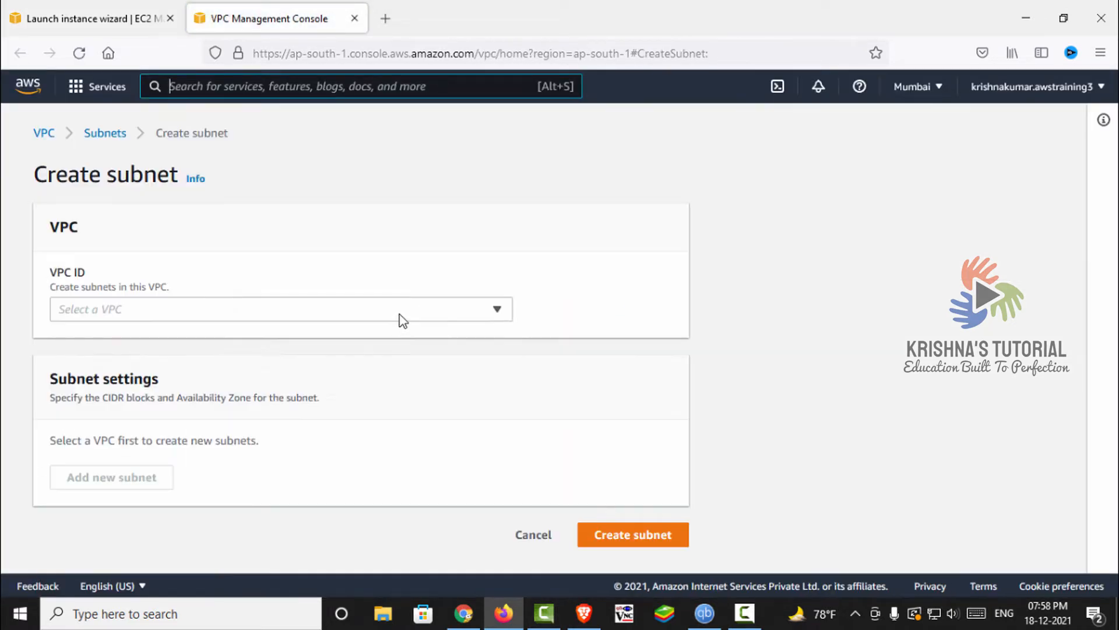
pyautogui.click(399, 315)
pyautogui.click(383, 360)
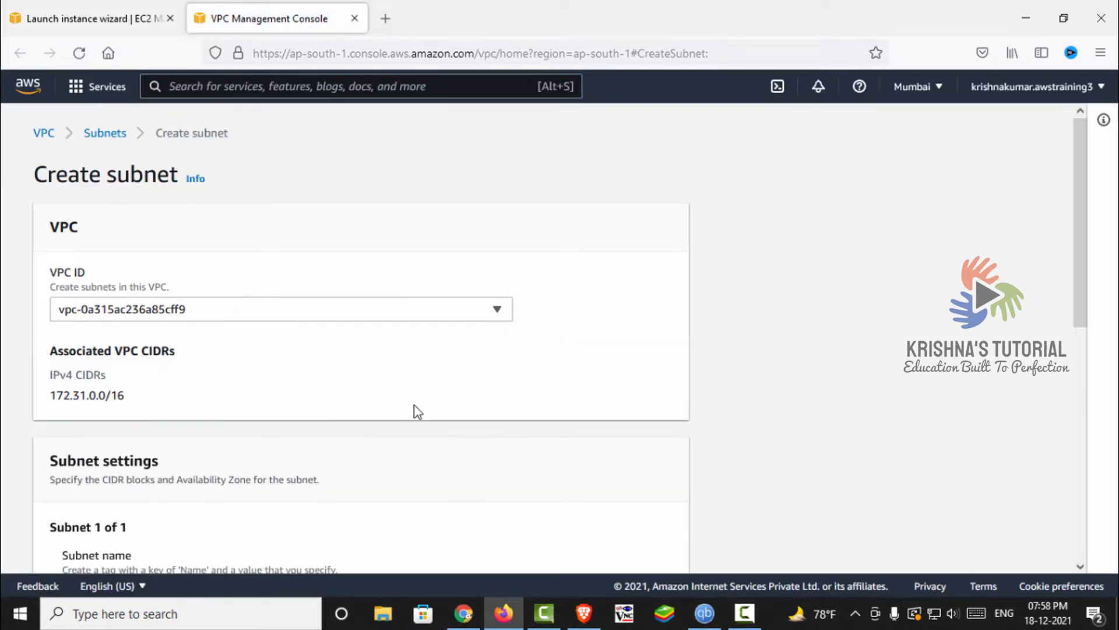
pyautogui.scroll(-4, 415, 412)
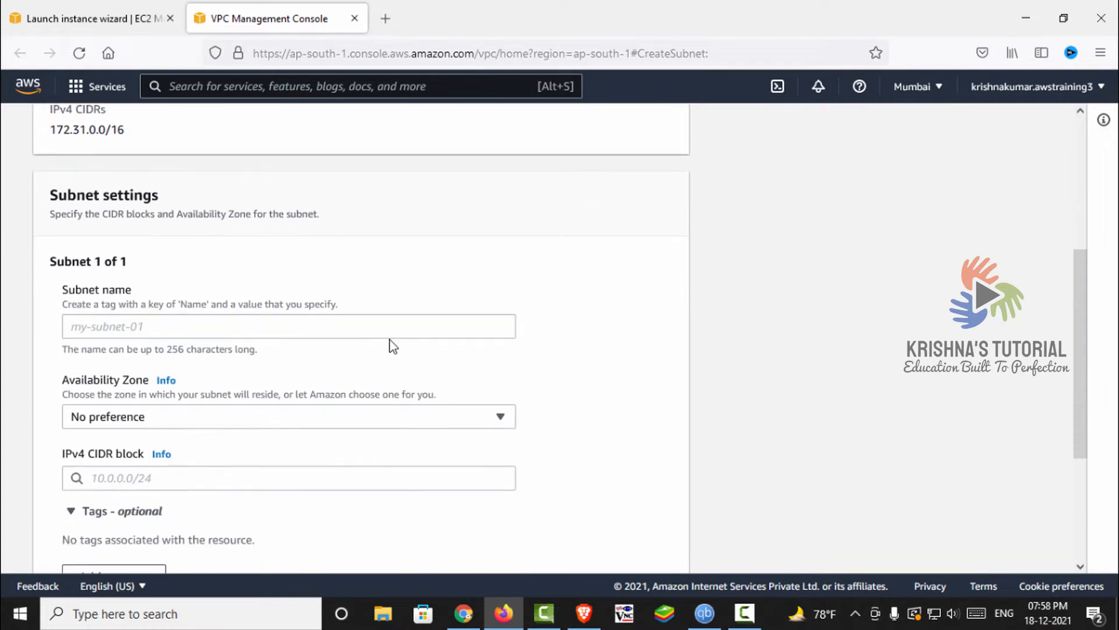
pyautogui.scroll(-3, 389, 347)
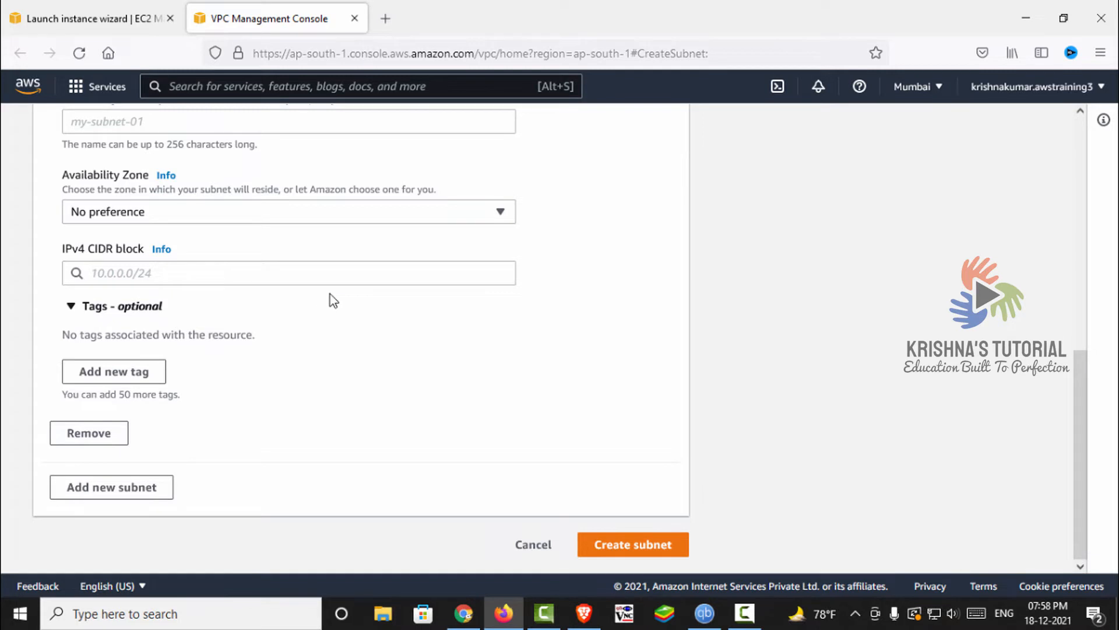
pyautogui.scroll(10, 326, 315)
pyautogui.hotkey('ctrl', 'w')
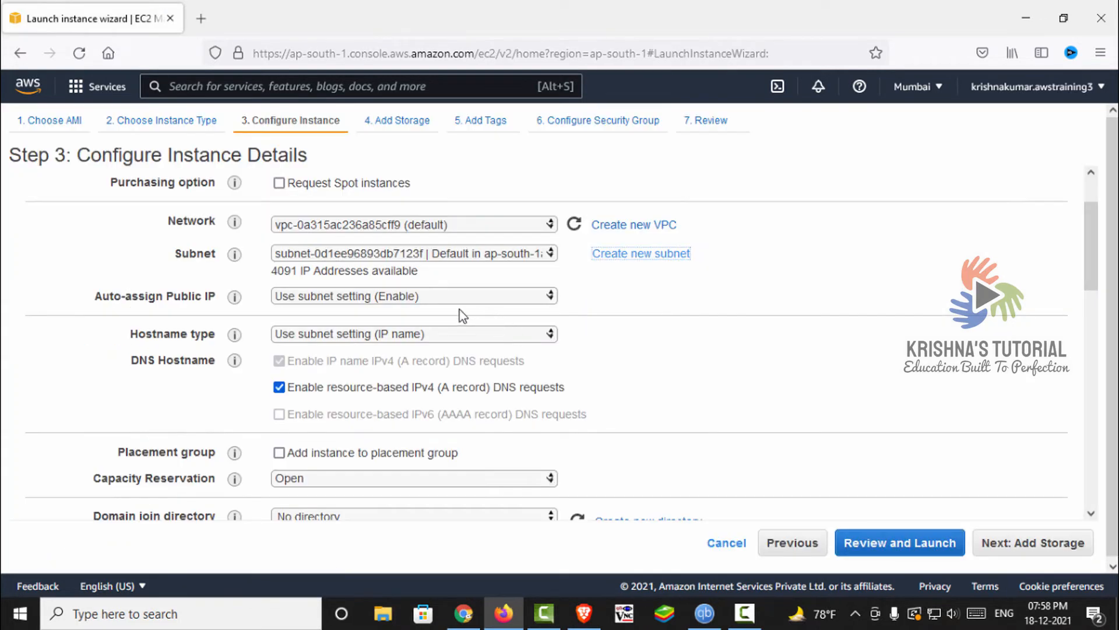
# Step: Set Auto-assign Public IP to Enable for the instance
pyautogui.click(369, 299)
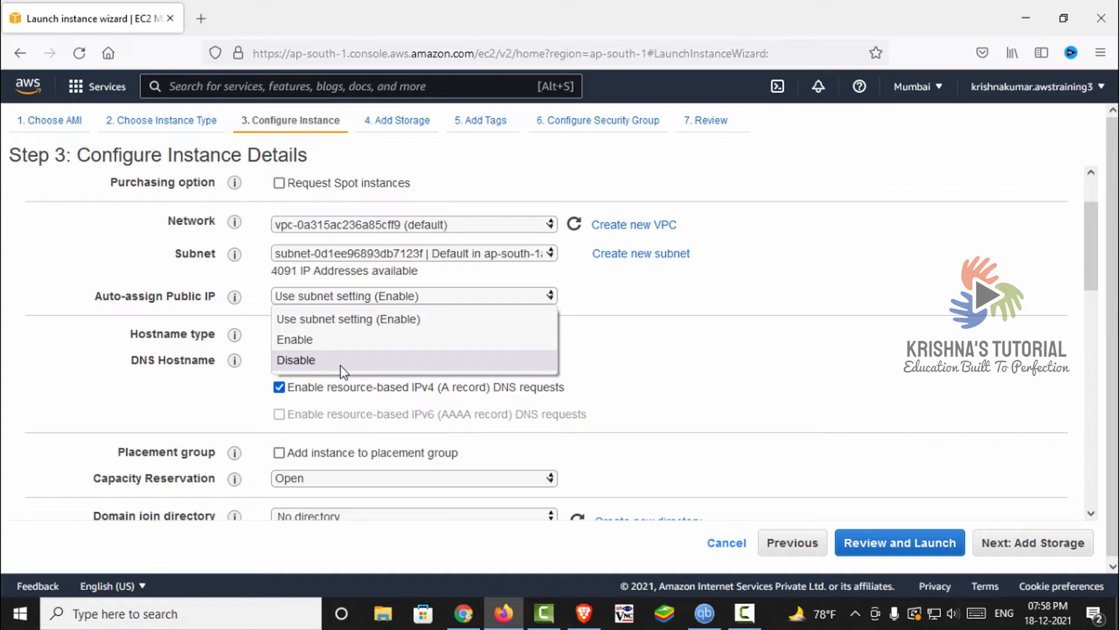
pyautogui.click(369, 341)
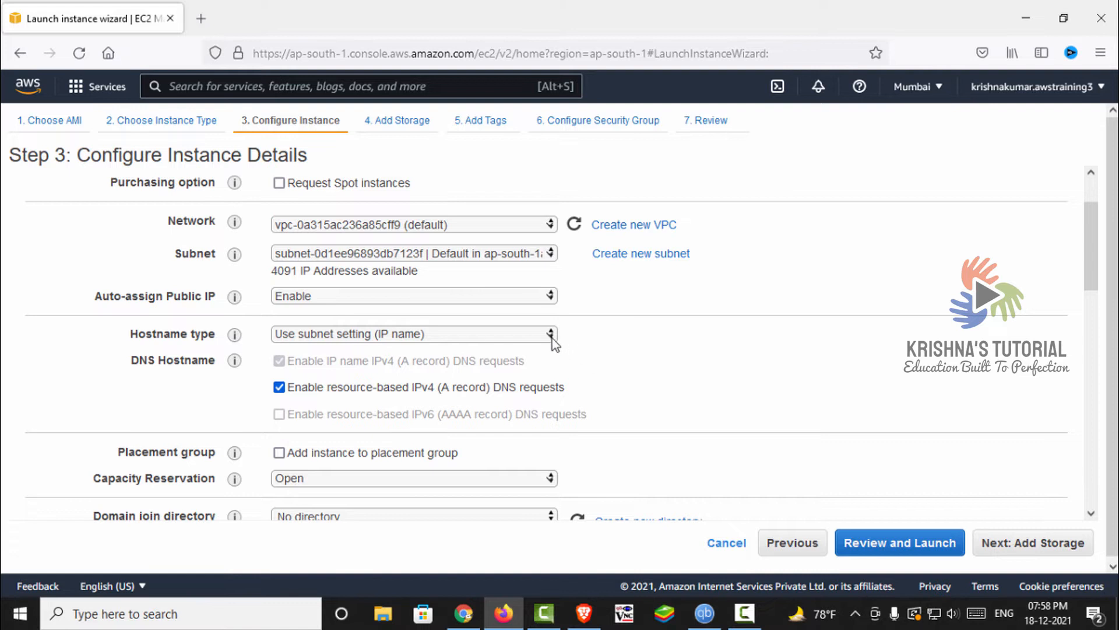
# Step: Reselect Enable for Auto-assign Public IP, and examine the hostname type choices and DNS hostname settings without changing them
pyautogui.click(435, 302)
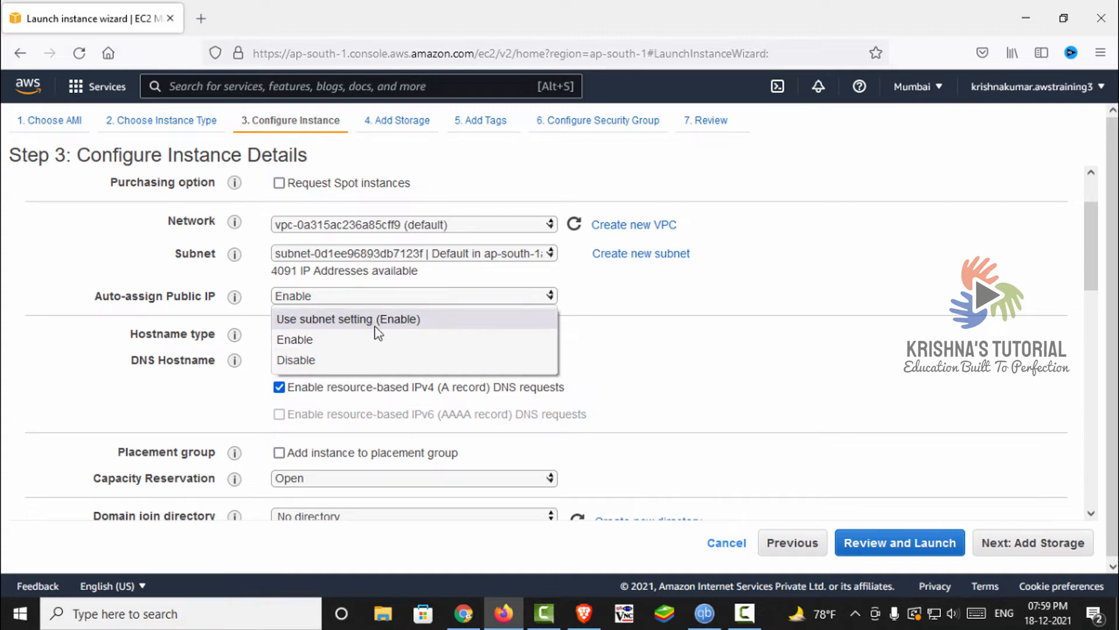
pyautogui.click(318, 339)
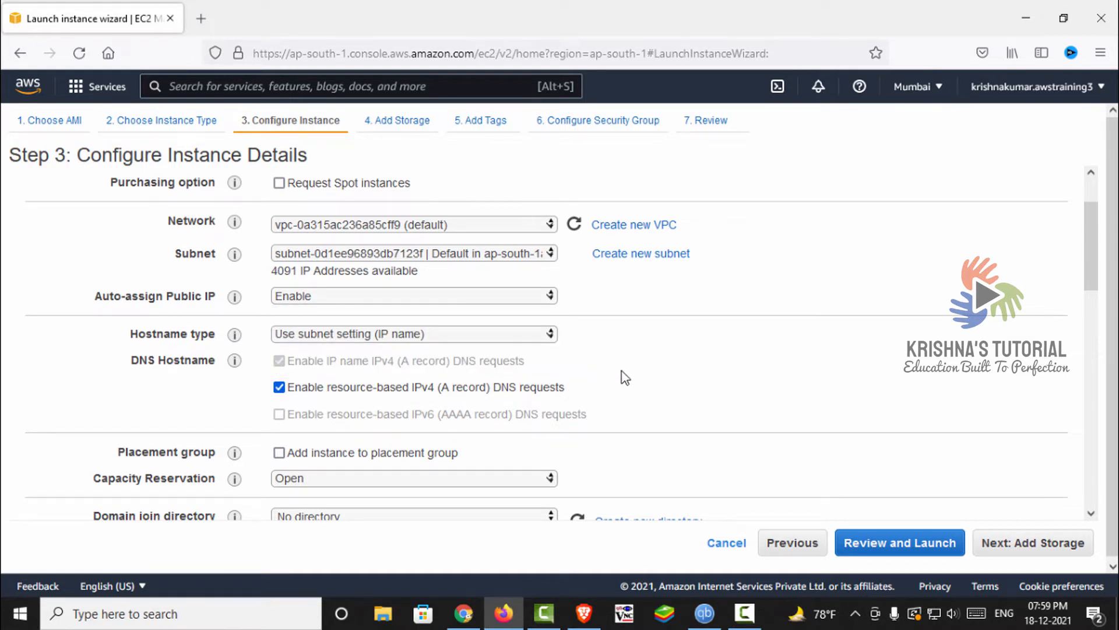
pyautogui.scroll(-2, 623, 377)
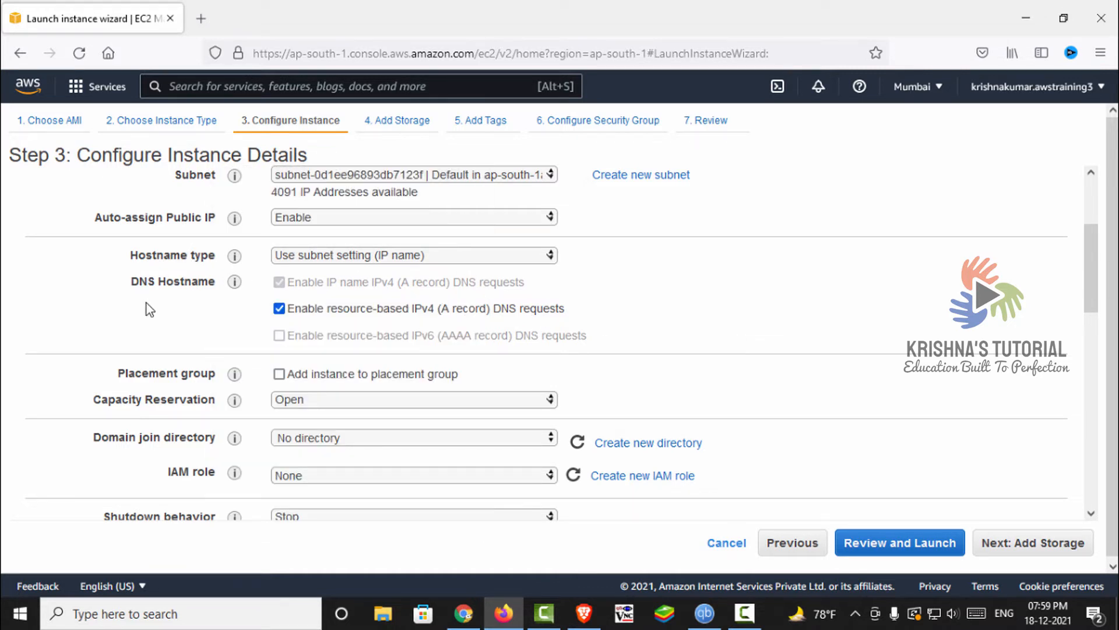
pyautogui.scroll(3, 146, 314)
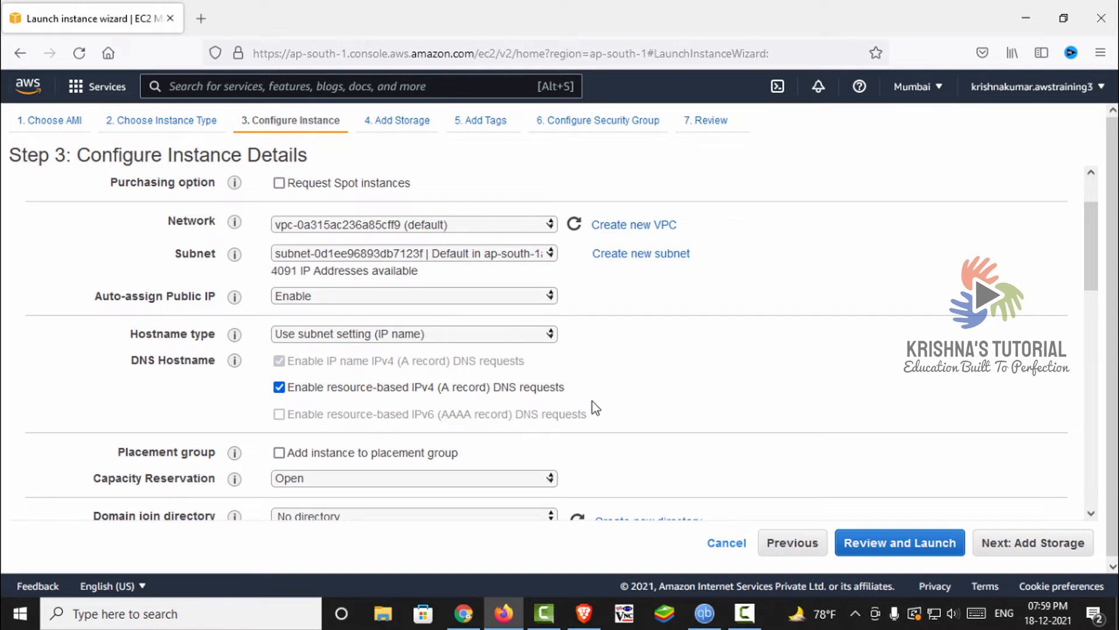
pyautogui.scroll(-3, 592, 402)
pyautogui.scroll(-3, 407, 380)
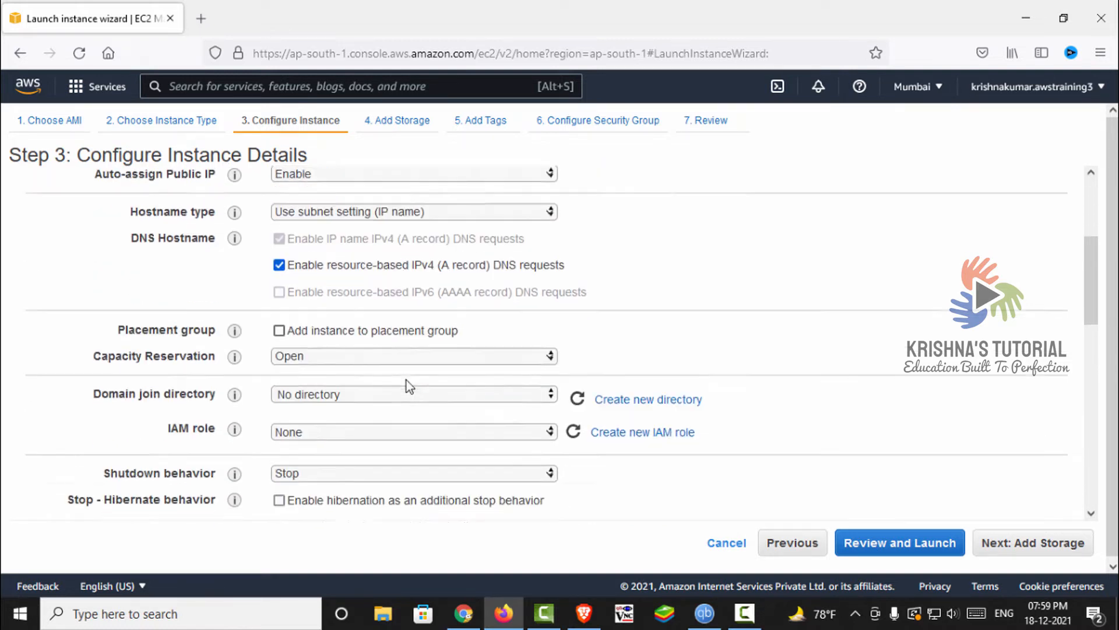
pyautogui.scroll(3, 417, 396)
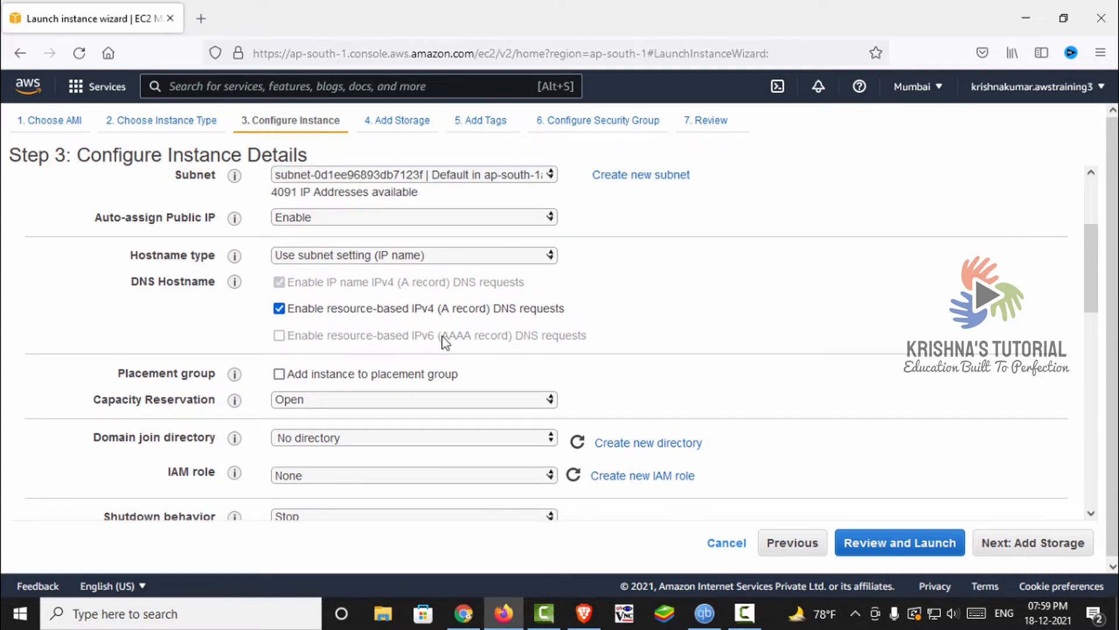
pyautogui.click(467, 258)
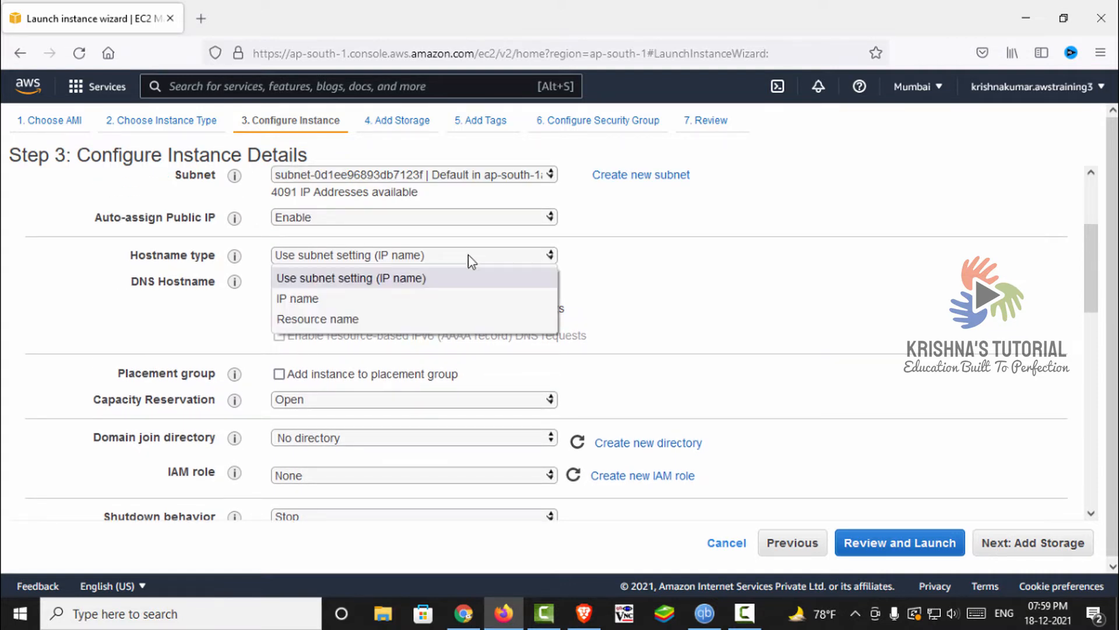
pyautogui.click(467, 255)
# Step: Enable termination protection so the instance is protected against accidental termination
pyautogui.scroll(-3, 446, 303)
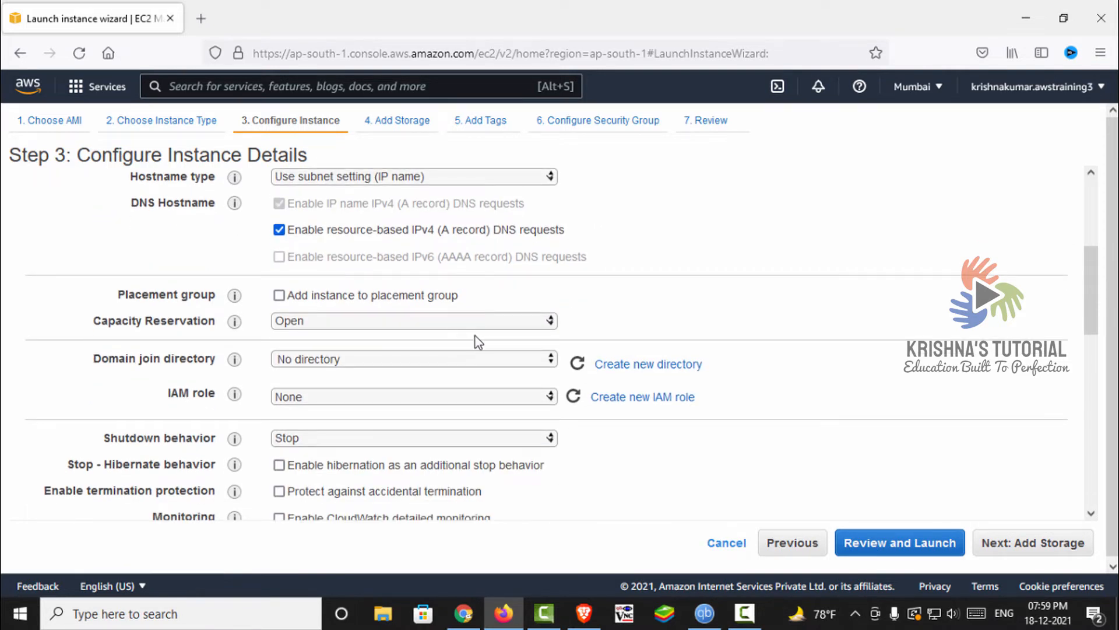
pyautogui.scroll(-3, 516, 340)
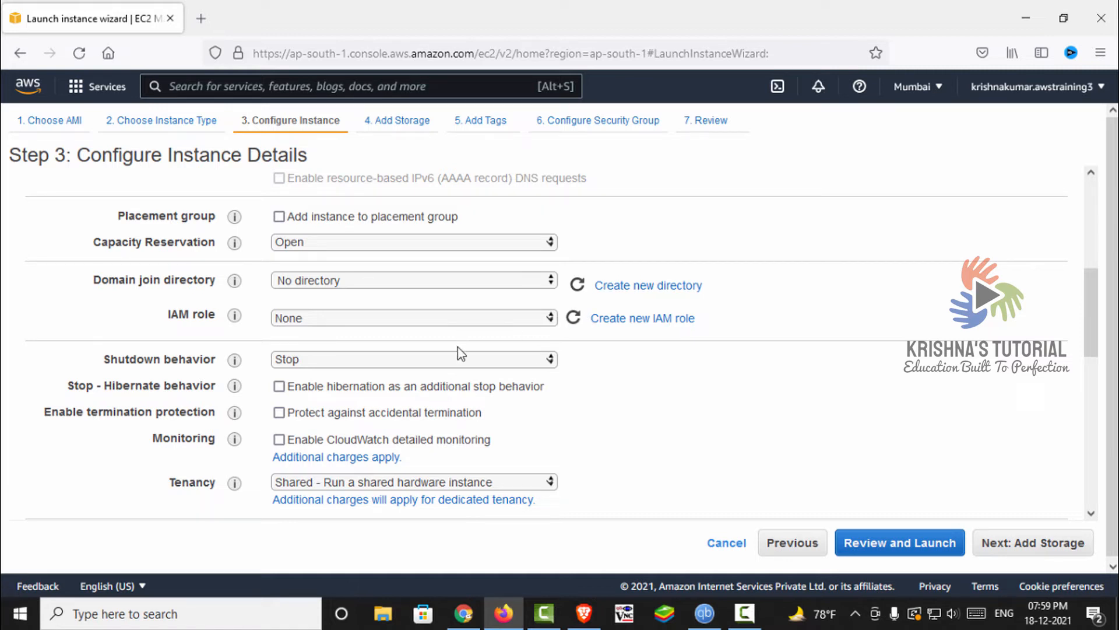
pyautogui.scroll(-3, 583, 416)
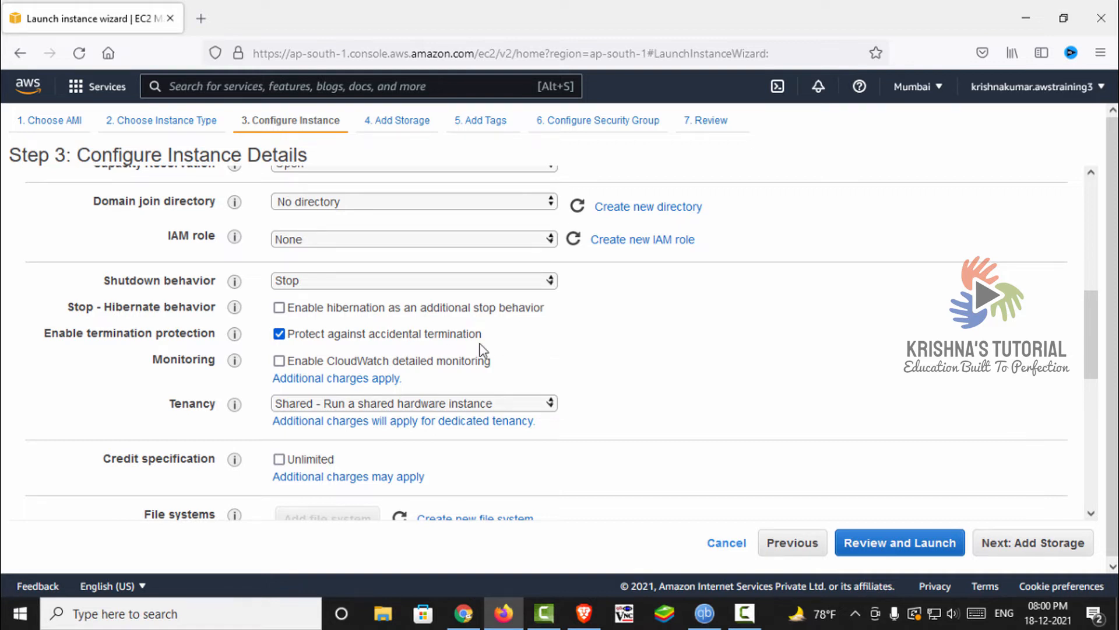
pyautogui.scroll(-3, 482, 350)
pyautogui.scroll(3, 479, 350)
pyautogui.scroll(-2, 545, 384)
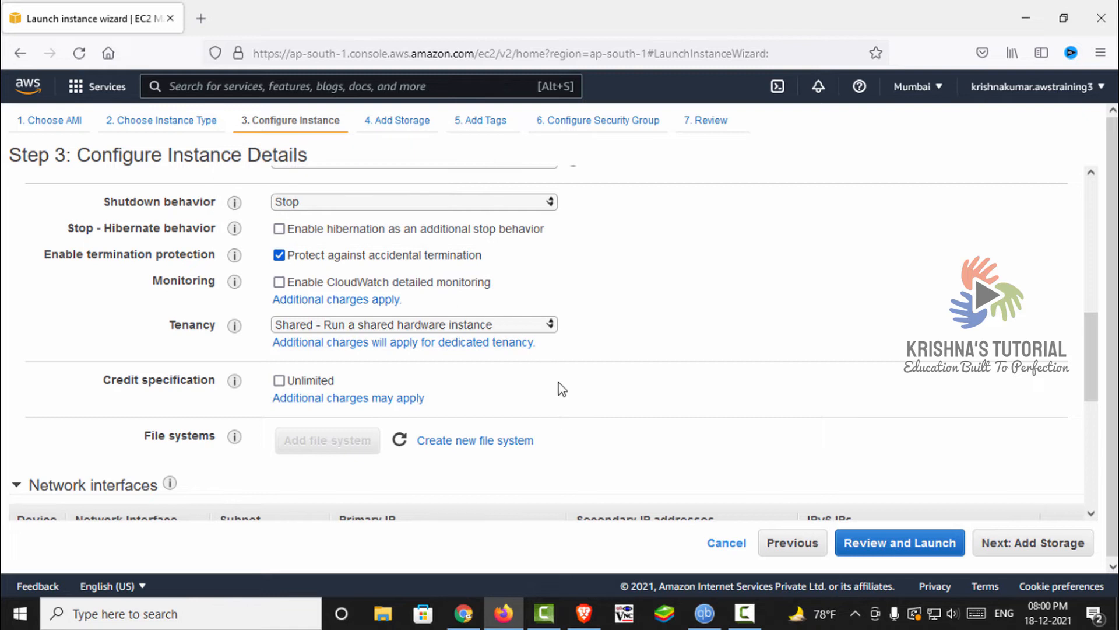
# Step: Examine the file system, eth0 network interface and advanced detail settings, including the network interface choices, leaving the defaults
pyautogui.scroll(-2, 560, 387)
pyautogui.scroll(-2, 671, 442)
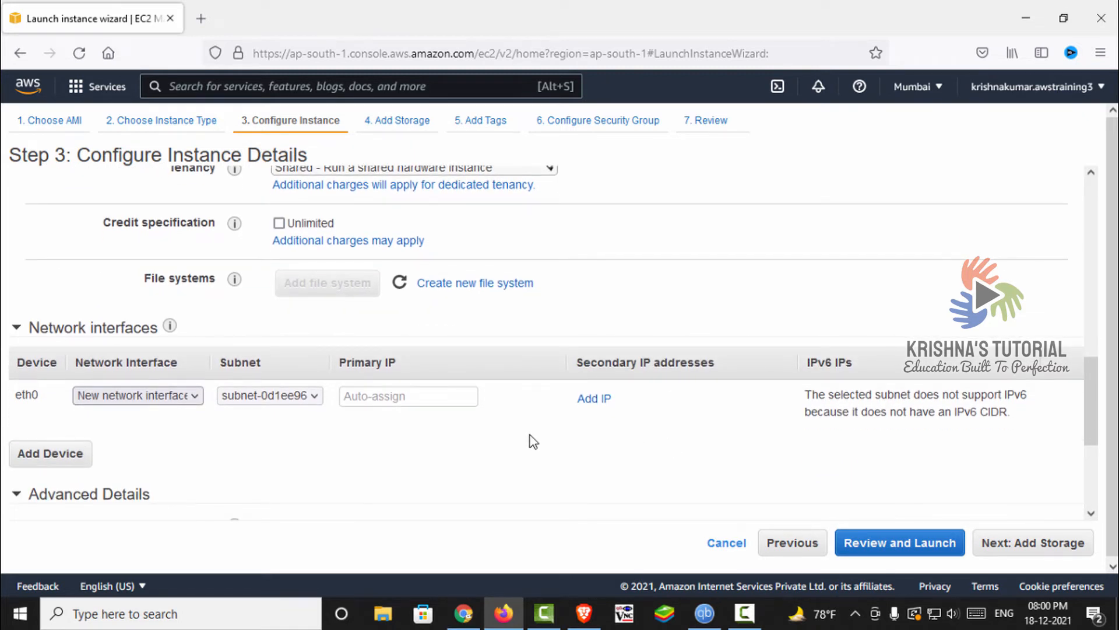
pyautogui.scroll(-2, 524, 470)
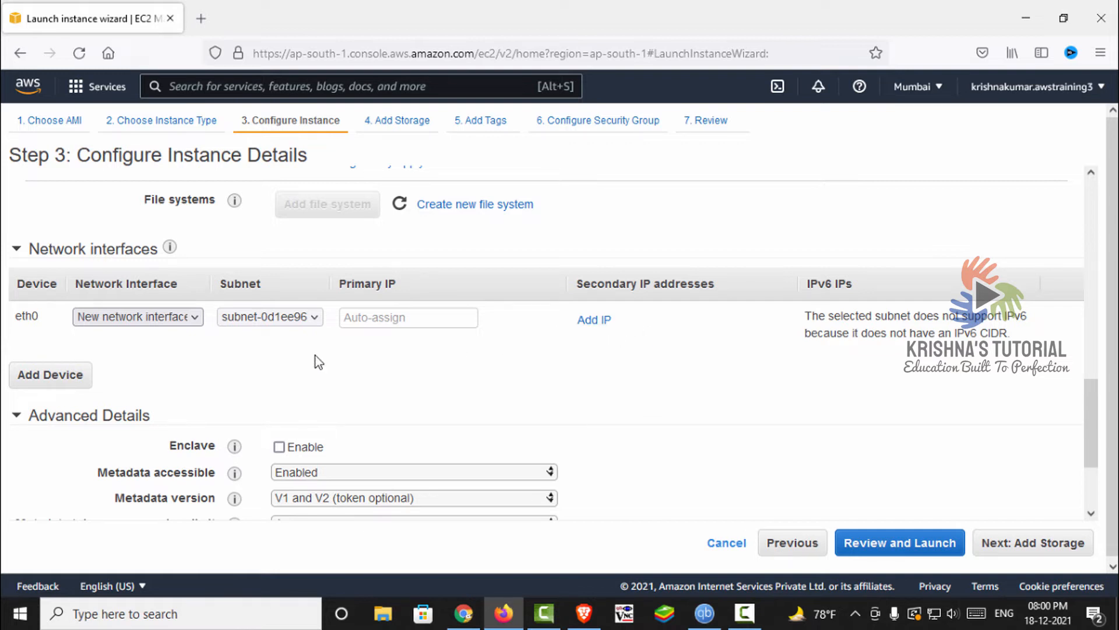
pyautogui.scroll(-2, 338, 373)
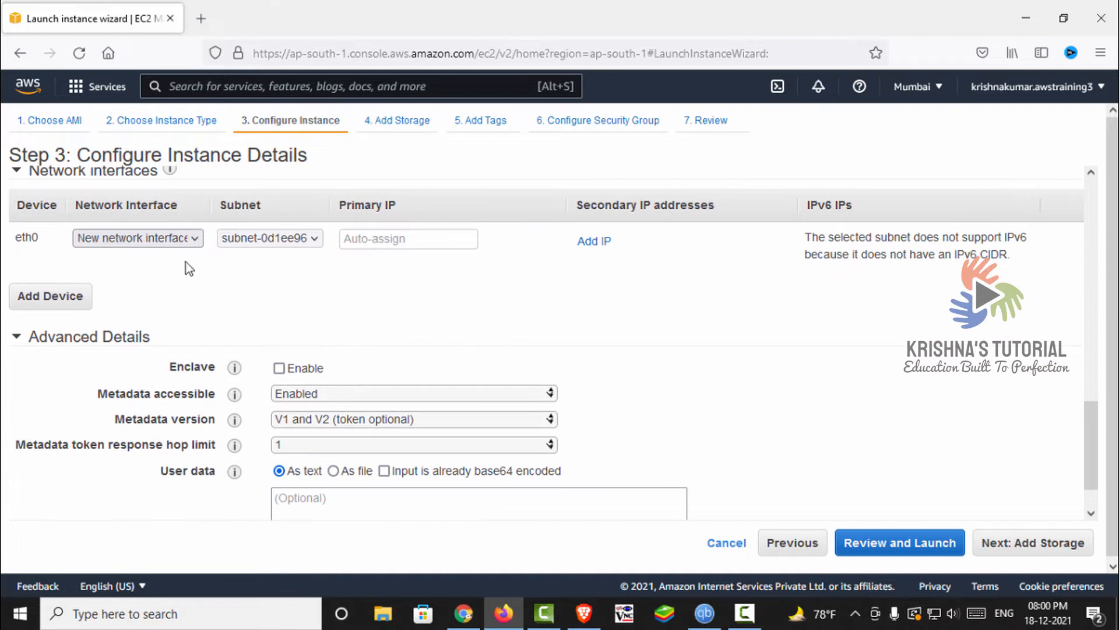
pyautogui.click(189, 240)
pyautogui.click(187, 242)
pyautogui.scroll(-1, 646, 350)
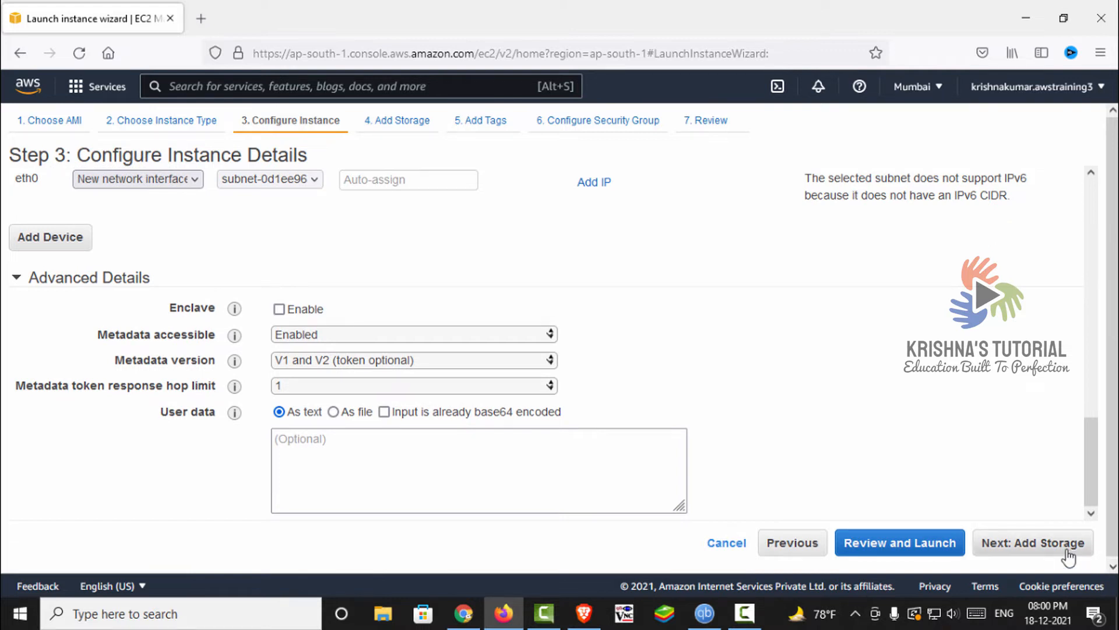
# Step: Continue to the storage configuration and set the root volume's size to 20 GiB
pyautogui.click(1033, 543)
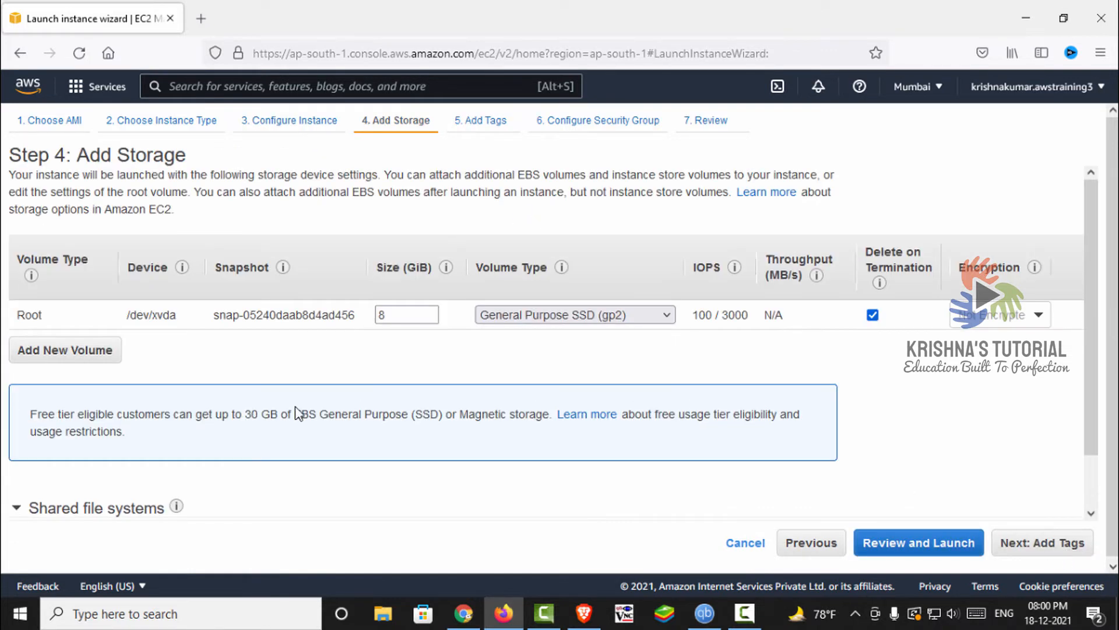
pyautogui.doubleClick(405, 316)
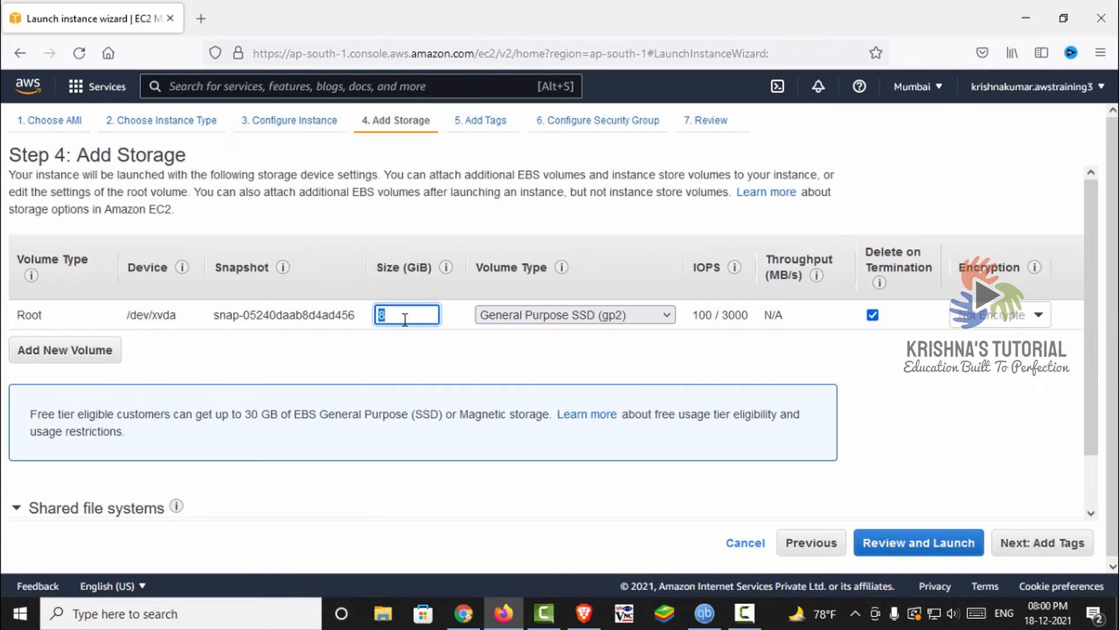
pyautogui.write('20')
pyautogui.scroll(-1, 419, 380)
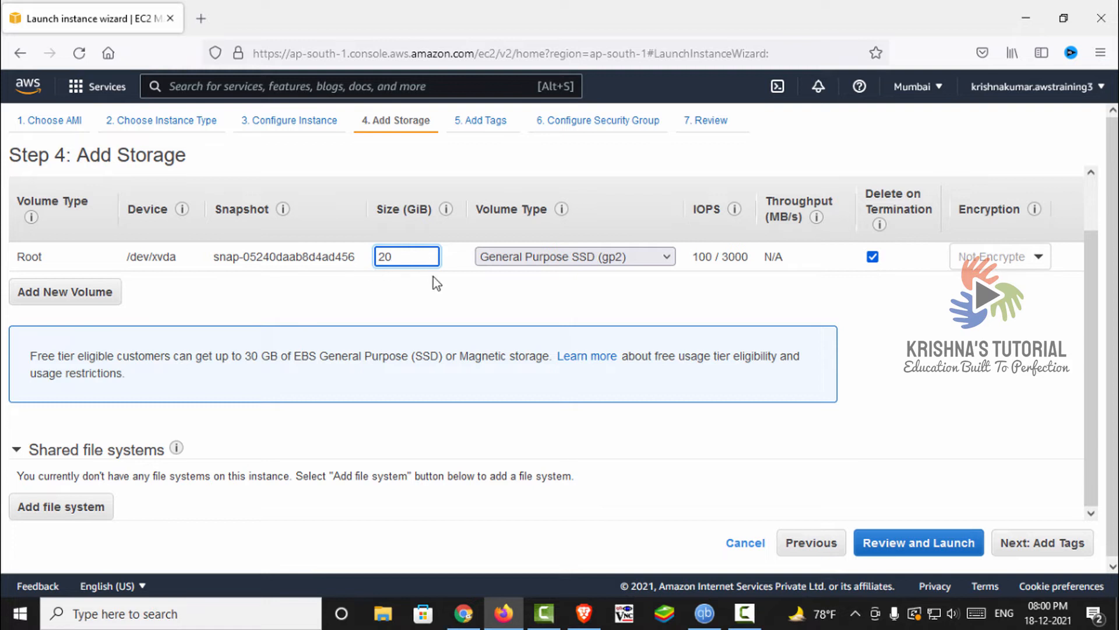
# Step: Add an additional EBS volume to the instance, check its volume type choices, and remove it again
pyautogui.click(93, 302)
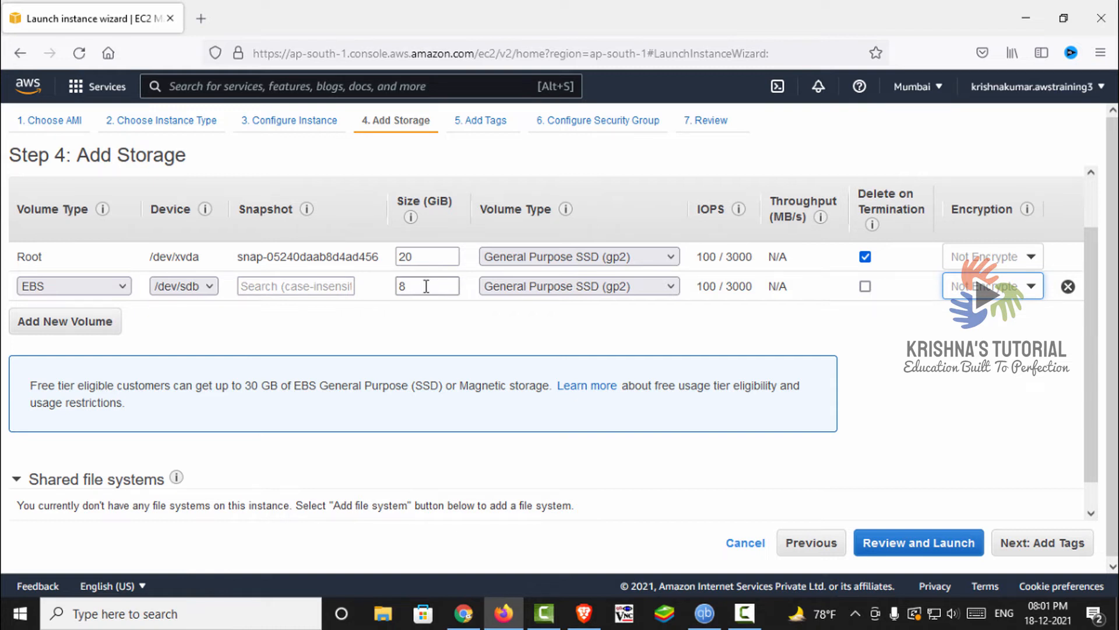
pyautogui.click(113, 289)
pyautogui.click(90, 315)
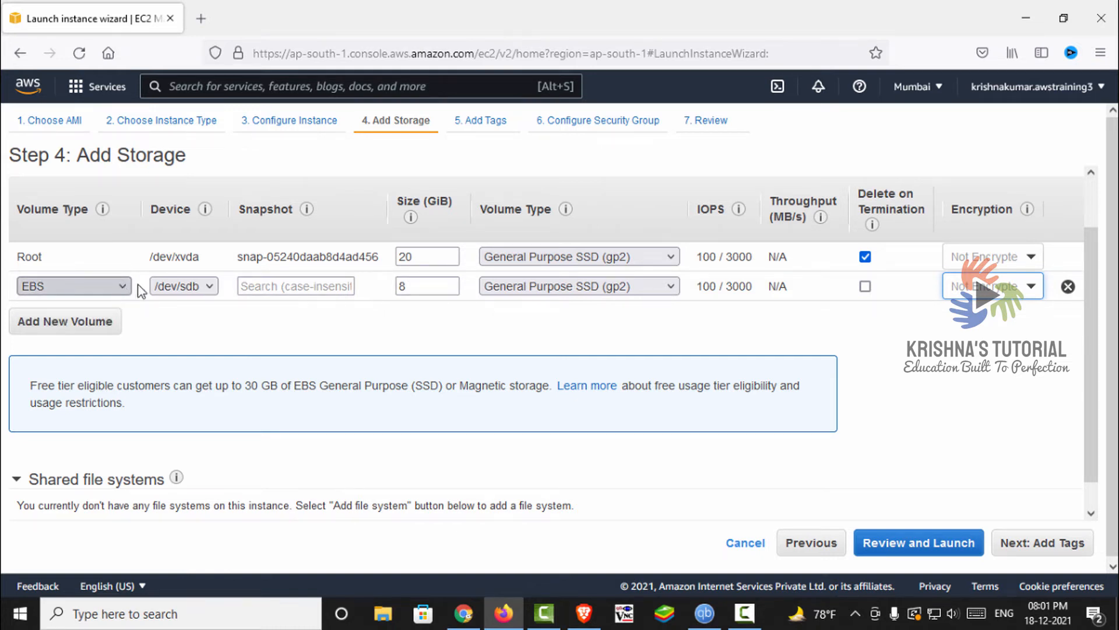
pyautogui.click(1068, 287)
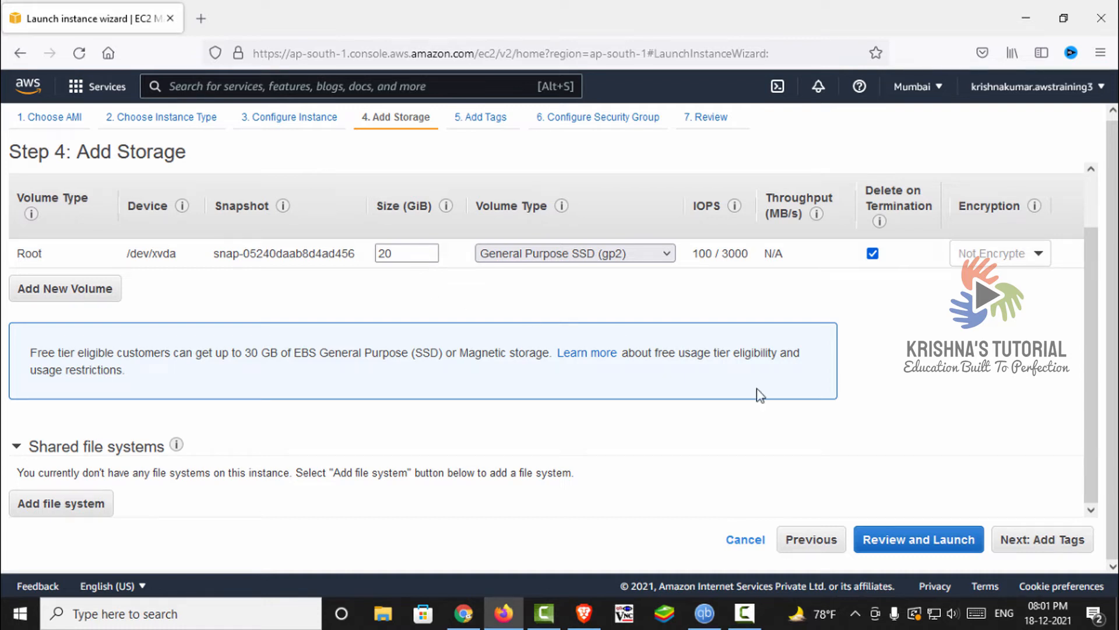
# Step: Continue to the tag configuration and add a tag with key Name and value Test-VM
pyautogui.click(1073, 540)
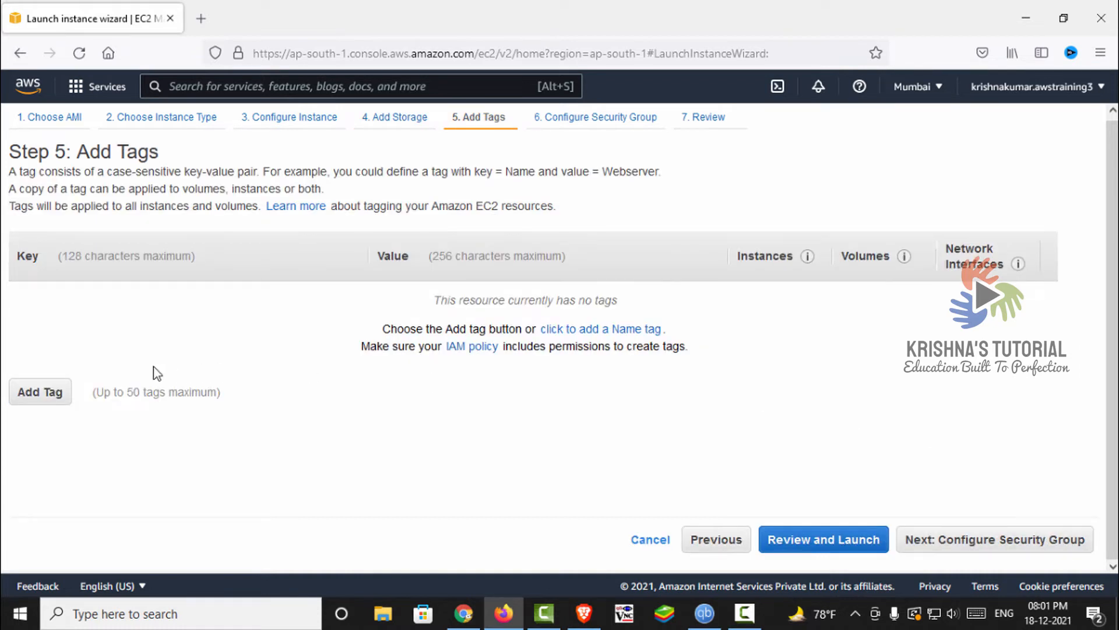
pyautogui.click(46, 394)
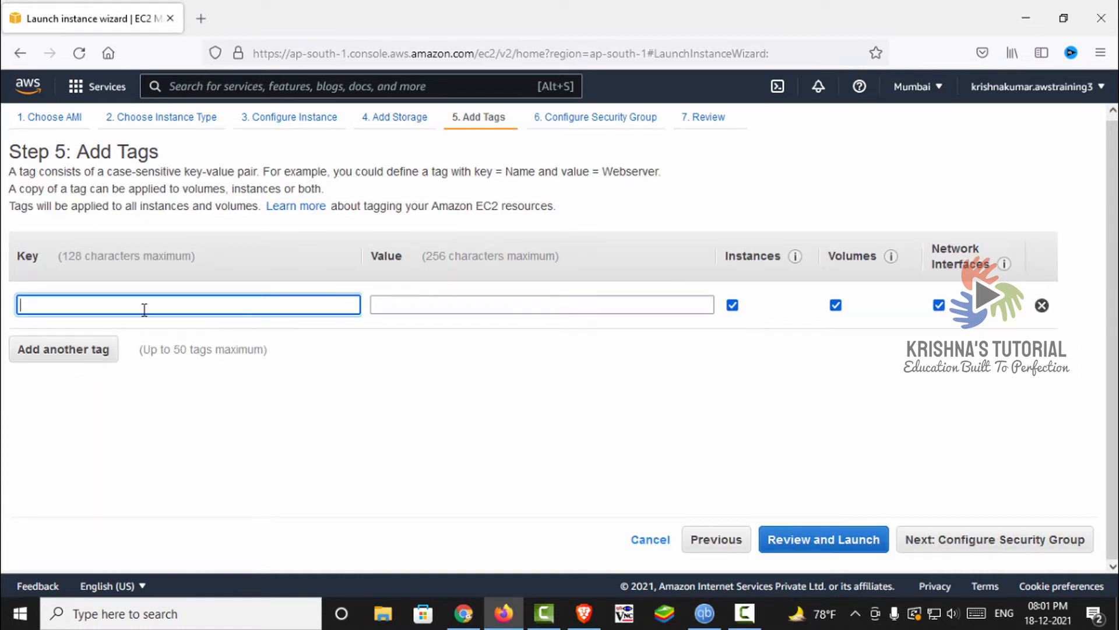
pyautogui.write('Name')
pyautogui.click(406, 298)
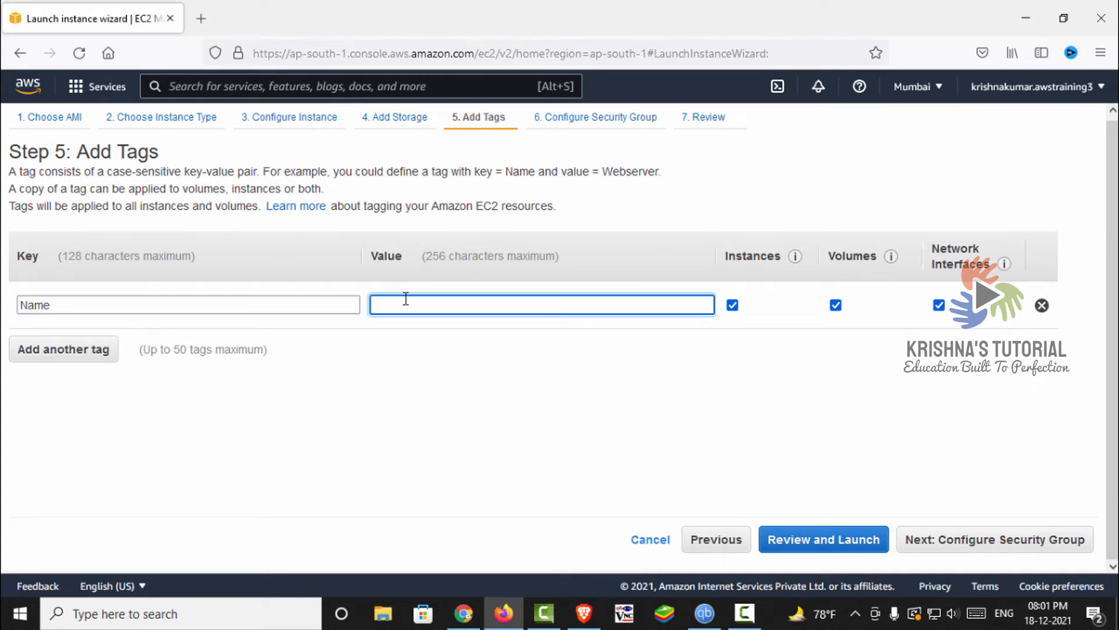
pyautogui.write('Test-VM')
# Step: Continue to the security group configuration and name the new group test-vm, with test-vm as its description
pyautogui.click(995, 542)
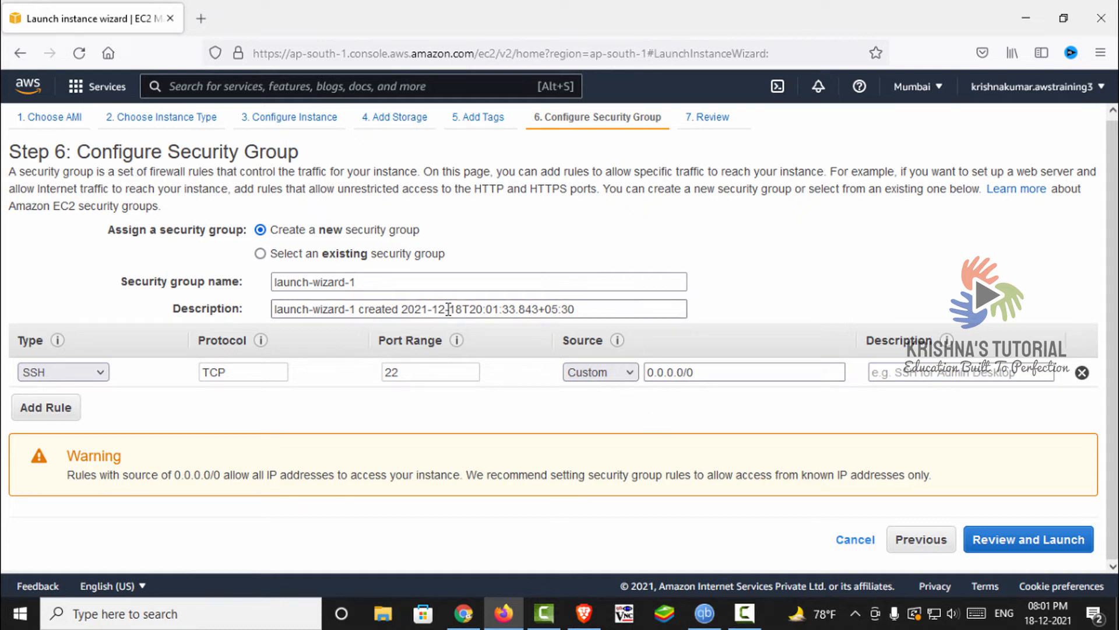
pyautogui.moveTo(527, 331)
pyautogui.moveTo(407, 276); pyautogui.dragTo(210, 289)
pyautogui.write('t')
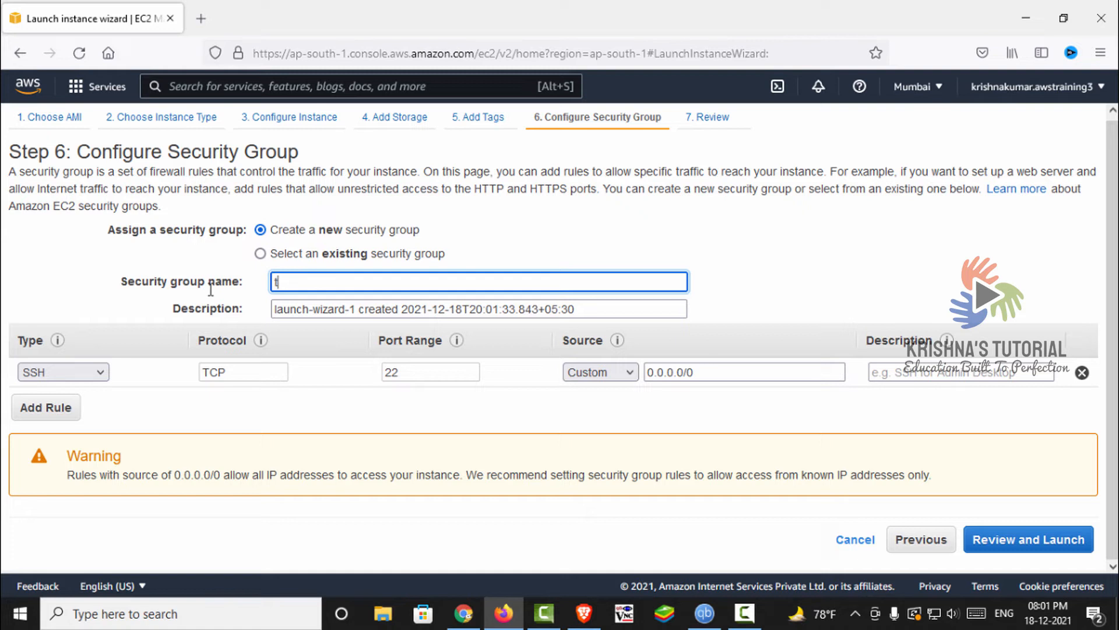
pyautogui.write('est-vm')
pyautogui.moveTo(293, 285); pyautogui.dragTo(329, 288)
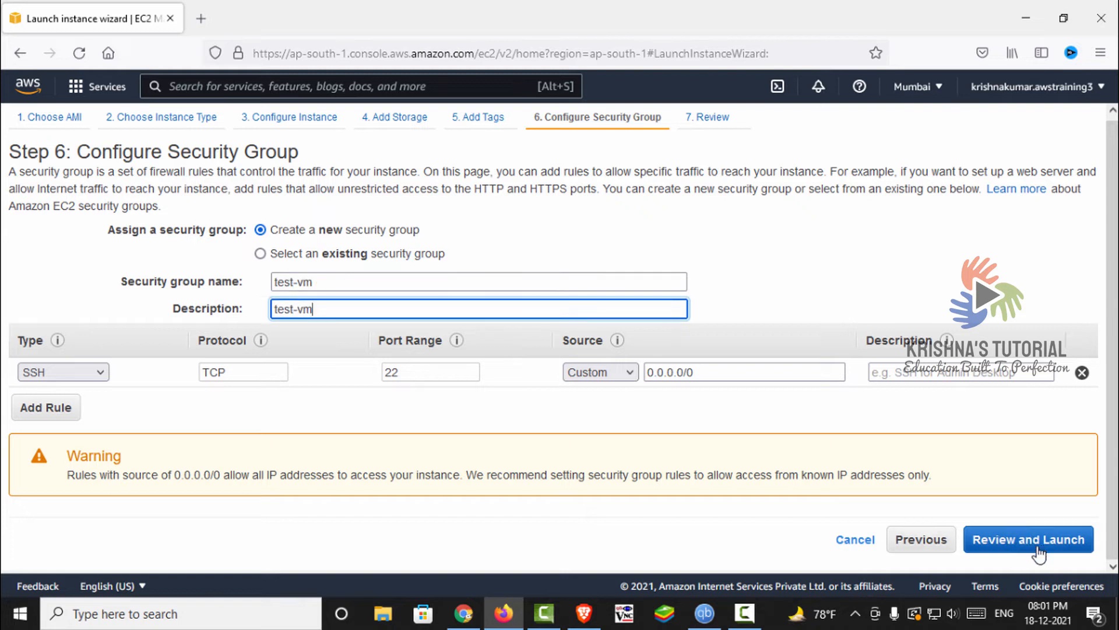
# Step: Review the AMI, instance type and security group in the launch summary and proceed with launching the instance
pyautogui.click(1038, 548)
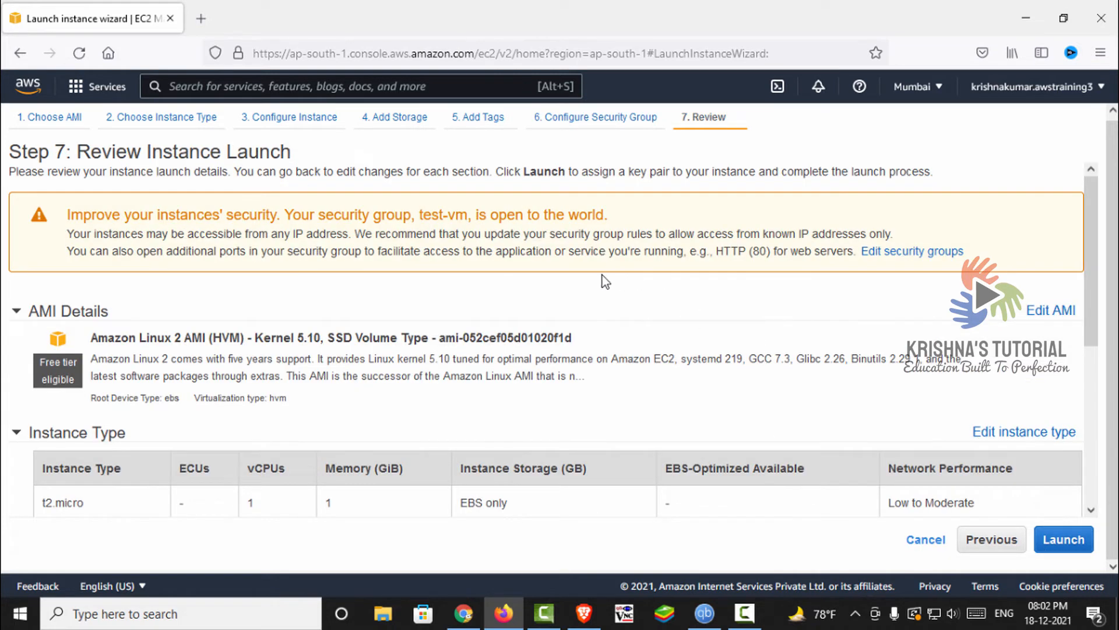
pyautogui.scroll(-5, 602, 279)
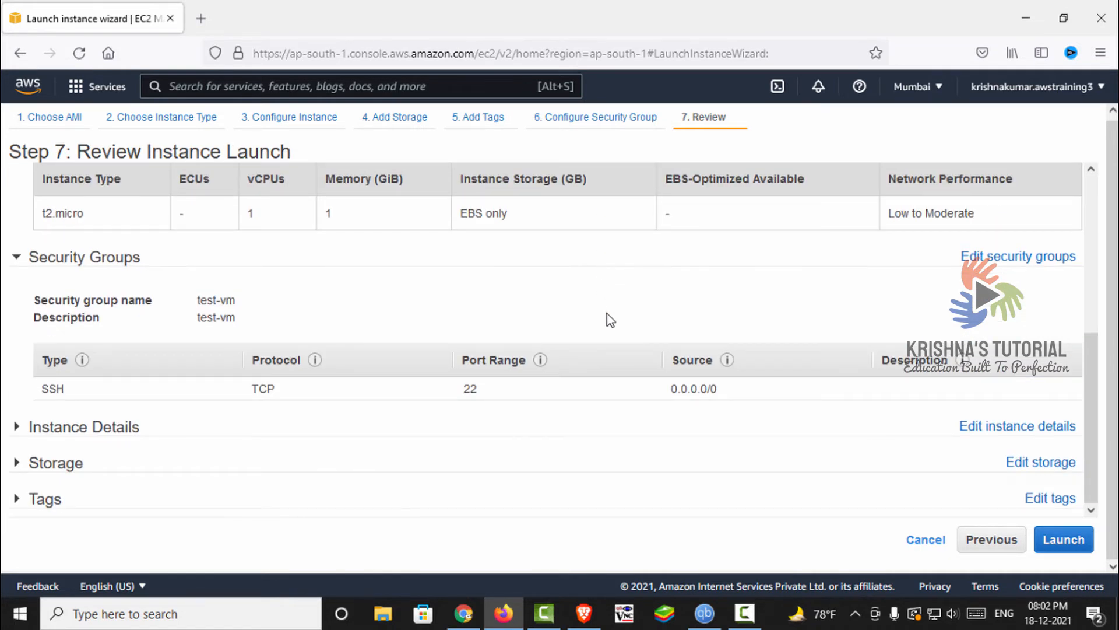
pyautogui.click(1060, 548)
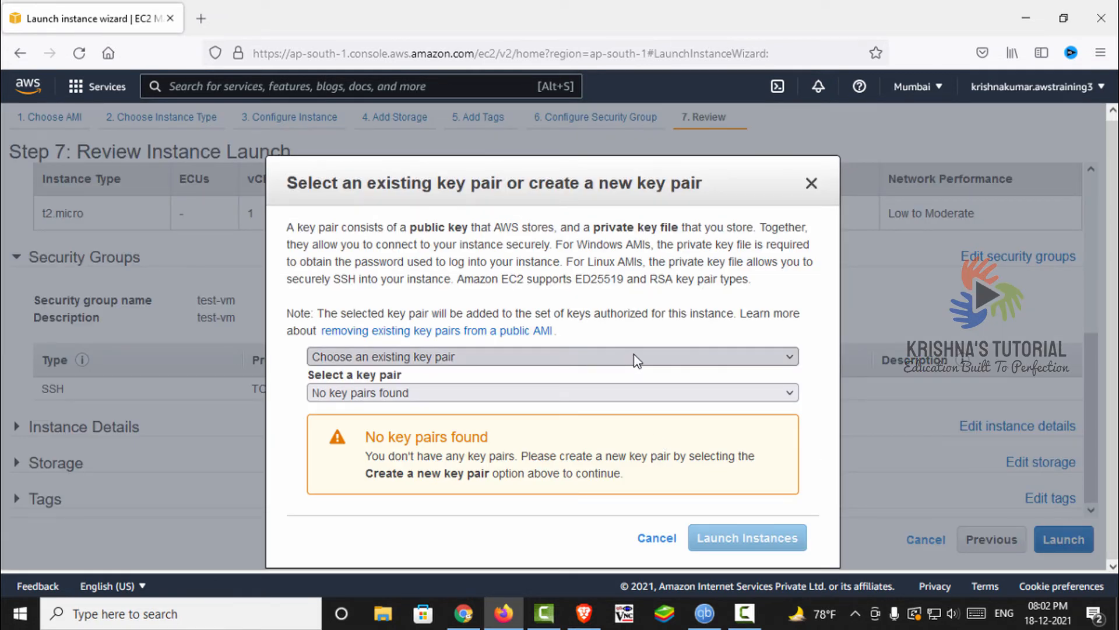
# Step: Create a new RSA key pair named test-vm for the instance and save its test-vm.pem private key file
pyautogui.click(551, 359)
pyautogui.click(551, 359)
pyautogui.click(492, 393)
pyautogui.click(492, 358)
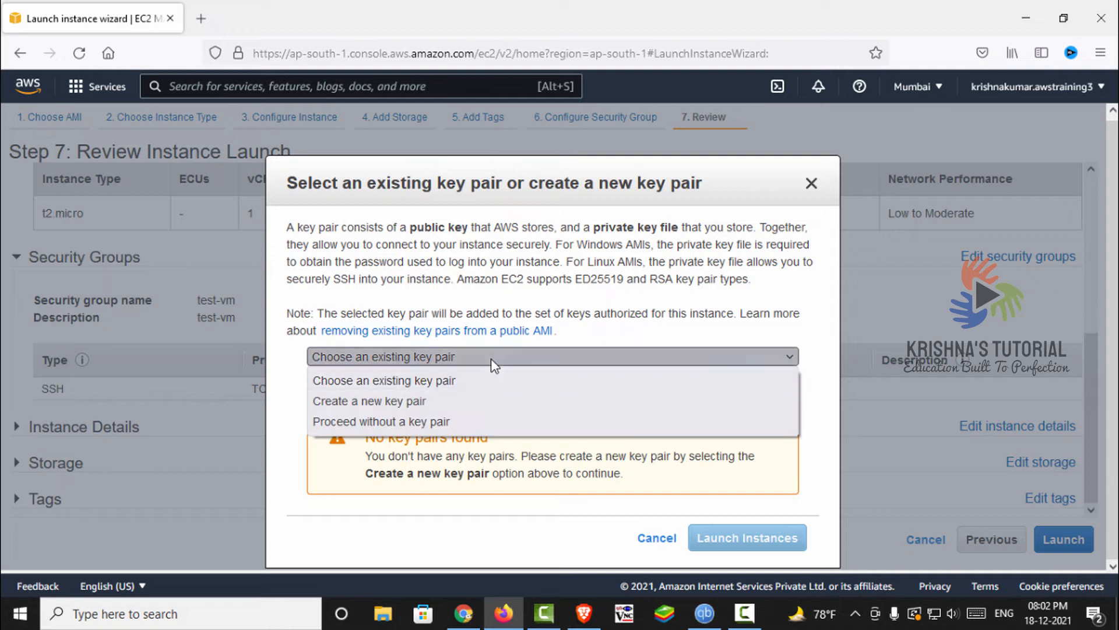
pyautogui.click(478, 402)
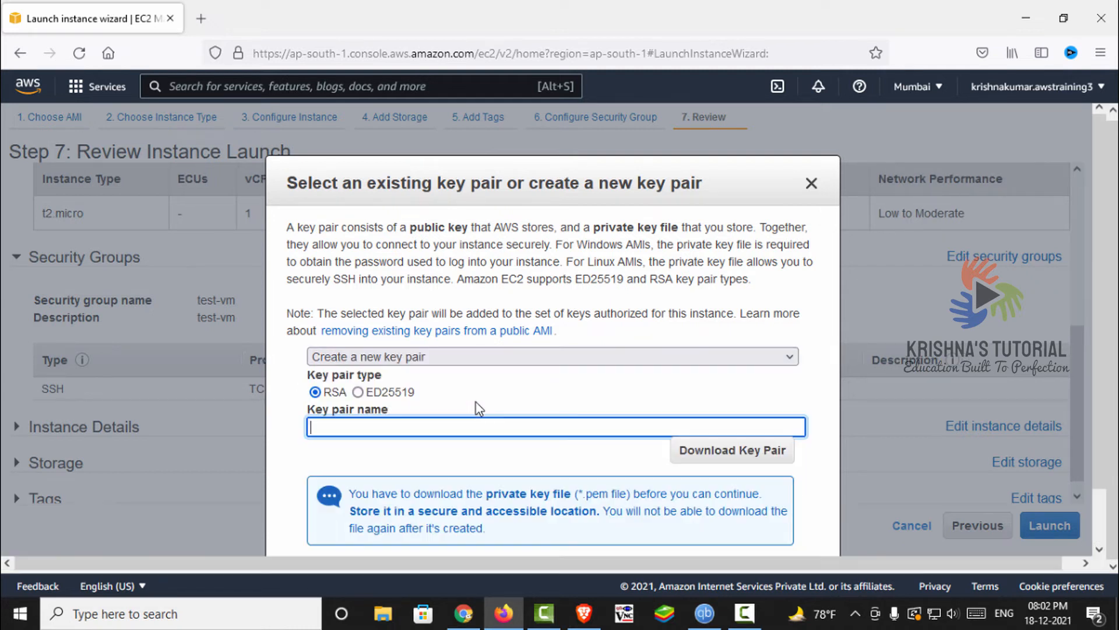
pyautogui.scroll(-1, 475, 406)
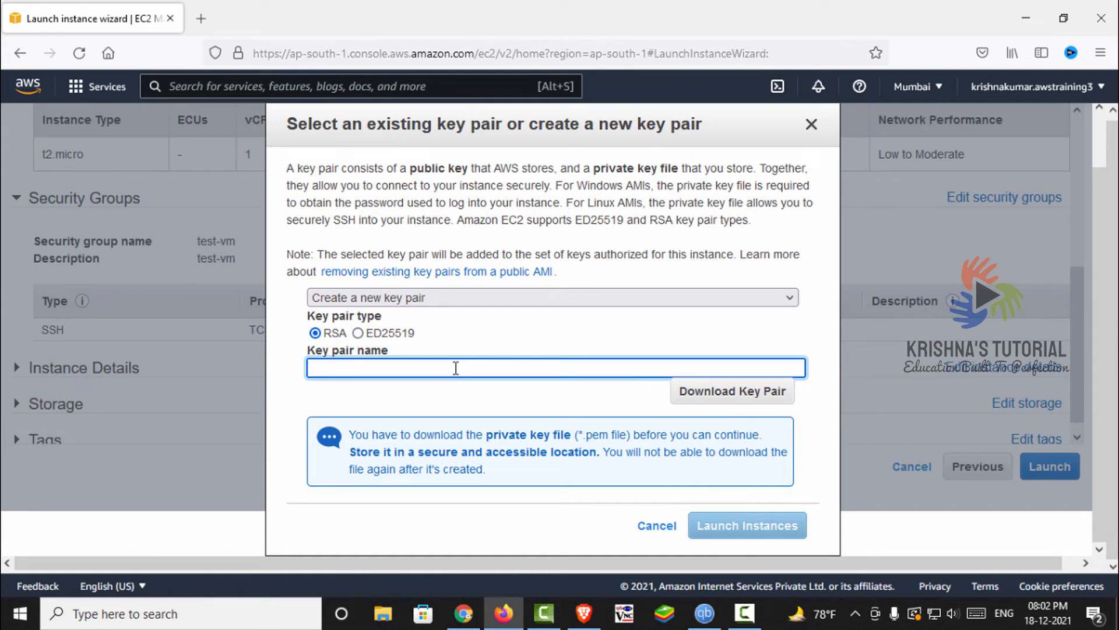
pyautogui.write('test-vm')
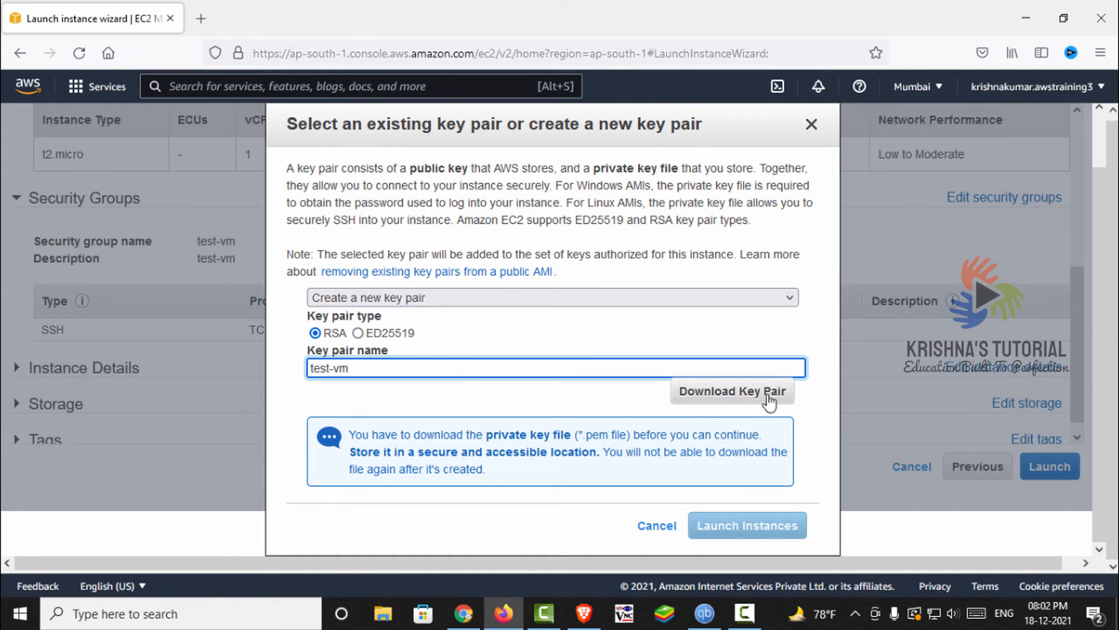
pyautogui.click(769, 399)
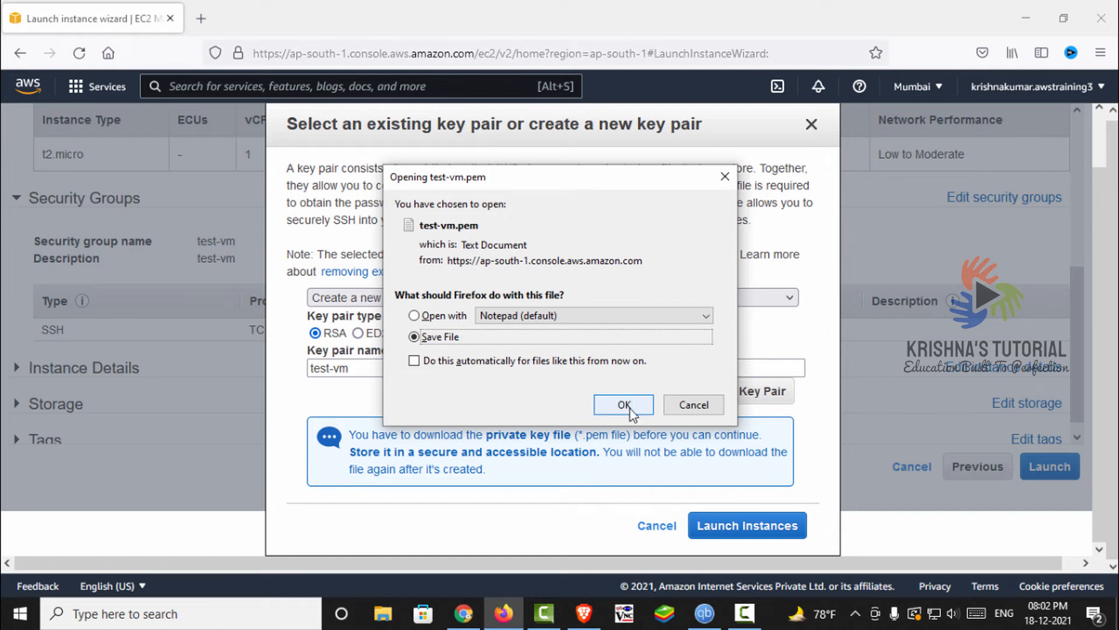
pyautogui.click(624, 404)
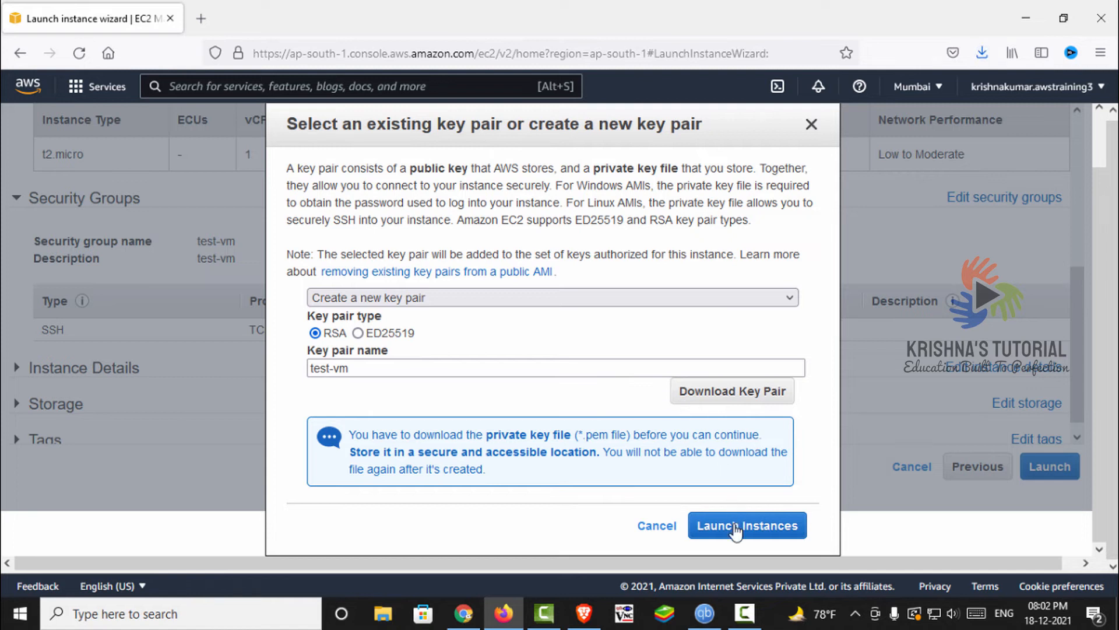
# Step: Launch the instance, view Test-VM in the instances list with its details, and refresh the list
pyautogui.click(768, 540)
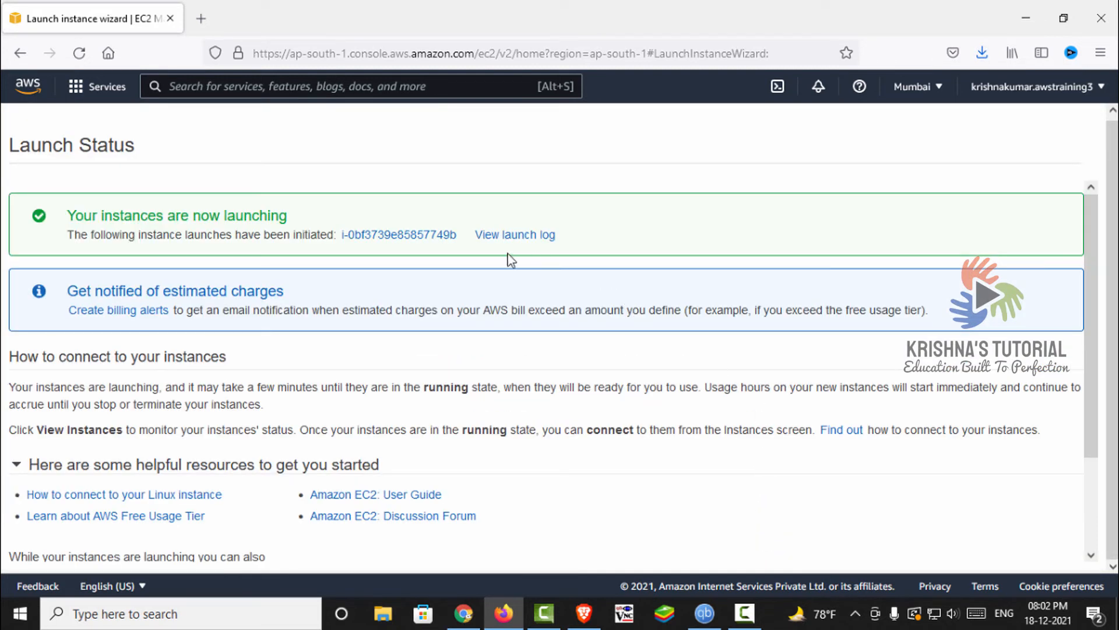
pyautogui.click(420, 236)
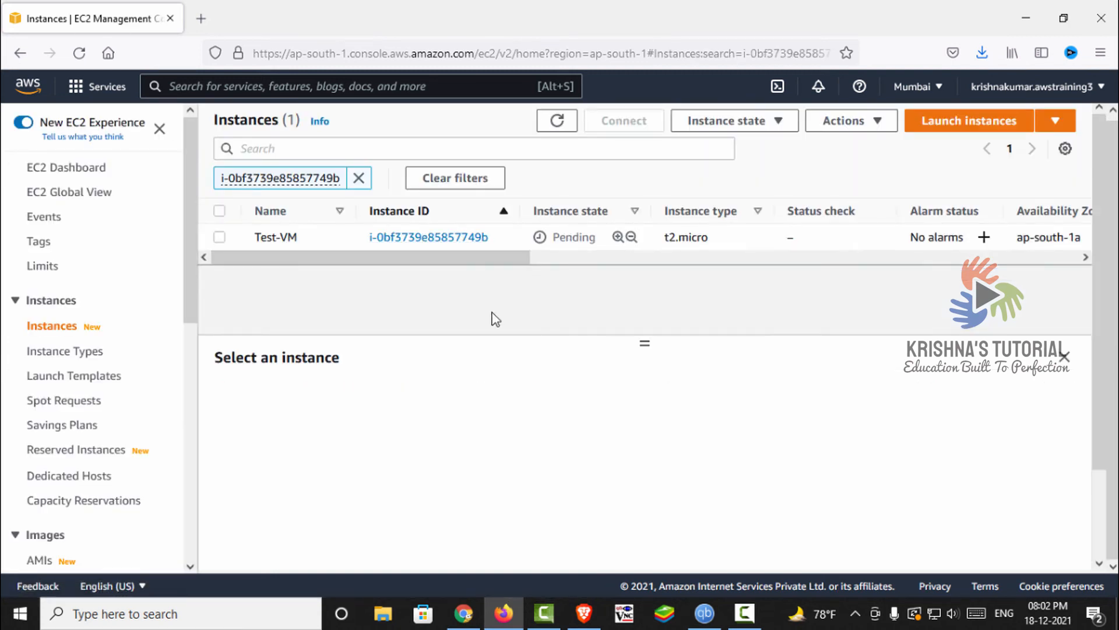
pyautogui.click(270, 235)
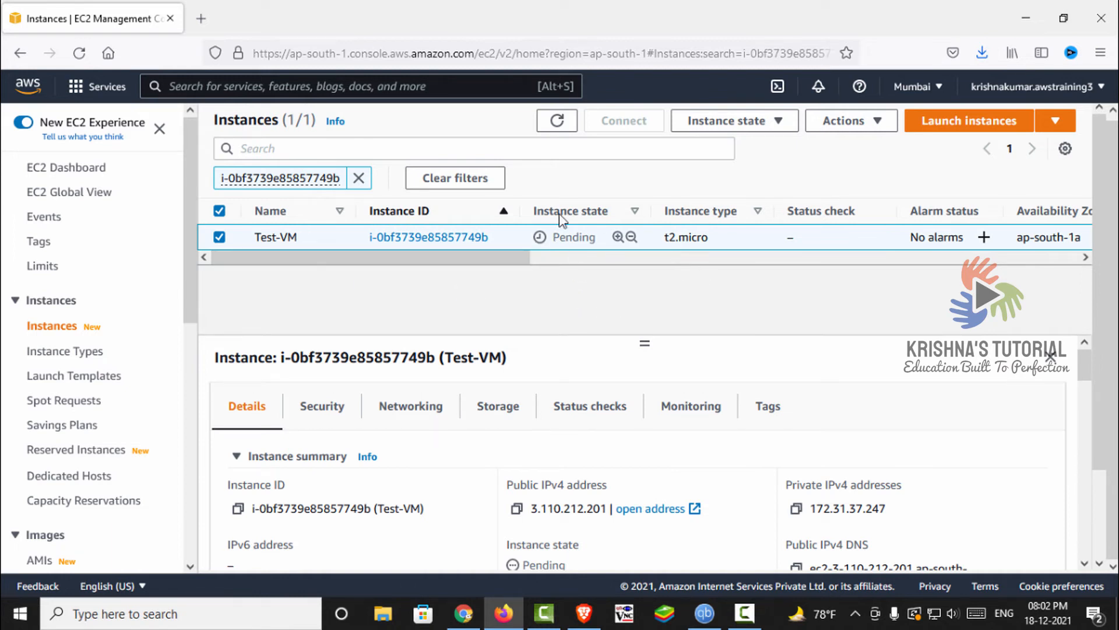
pyautogui.click(556, 121)
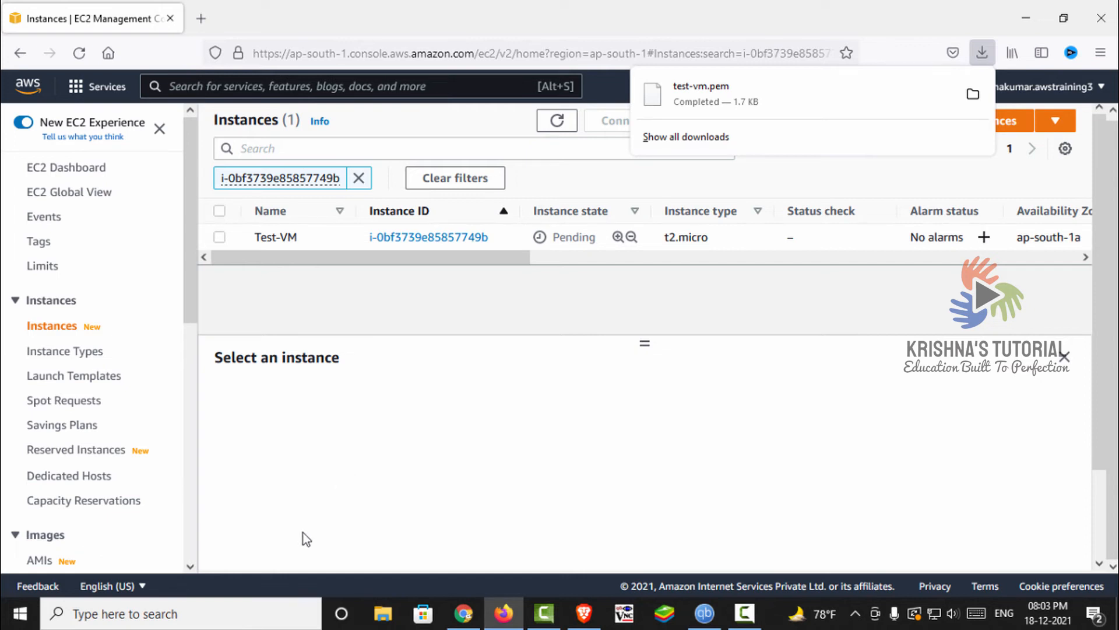
pyautogui.click(165, 610)
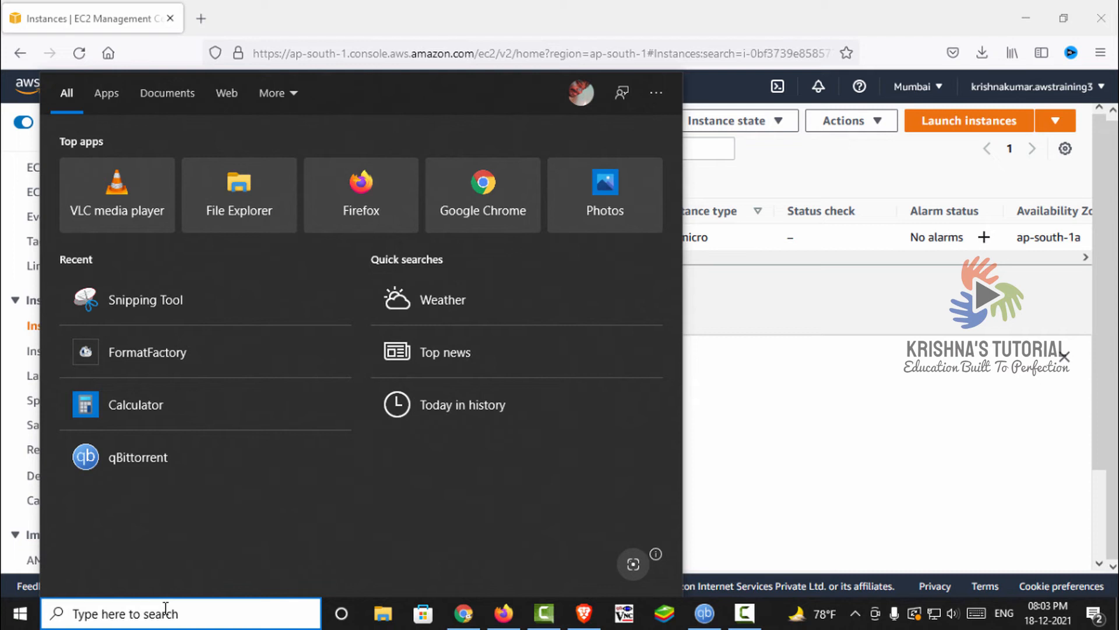
pyautogui.write('putty')
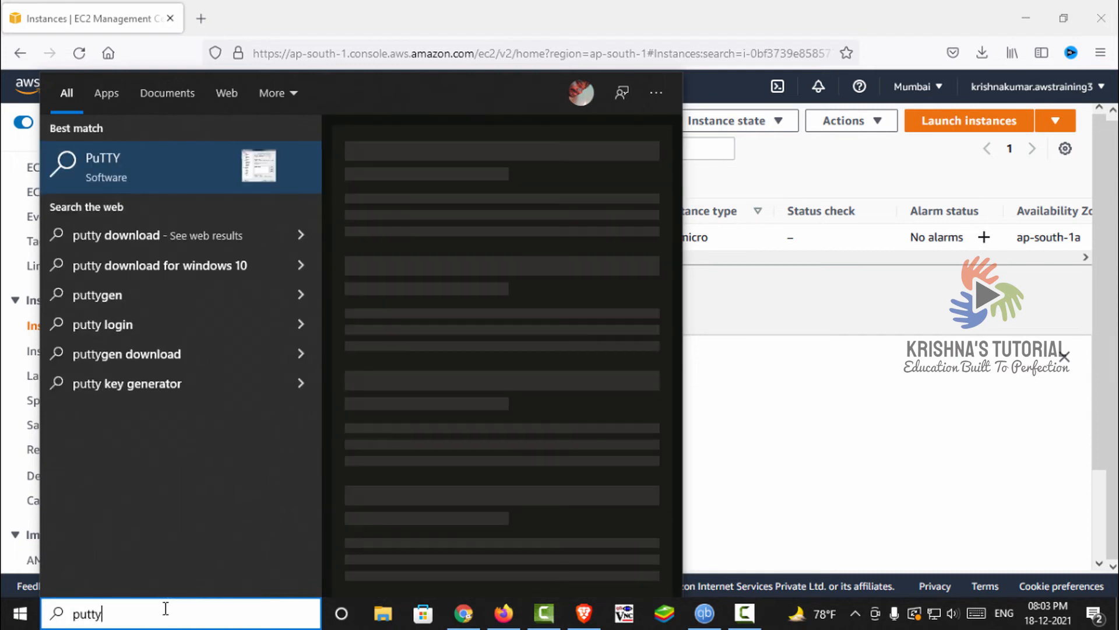
pyautogui.write('ge')
# Step: Search the web for puttygen in a new browser tab and open the PuTTY download page
pyautogui.click(201, 19)
pyautogui.write('p')
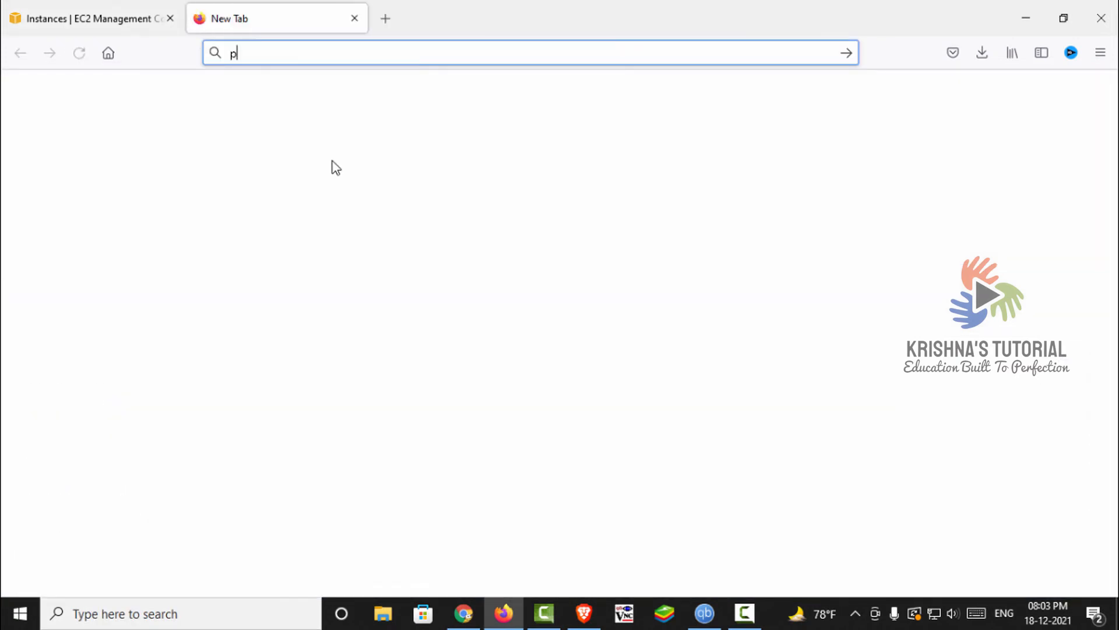
pyautogui.write('uttygen')
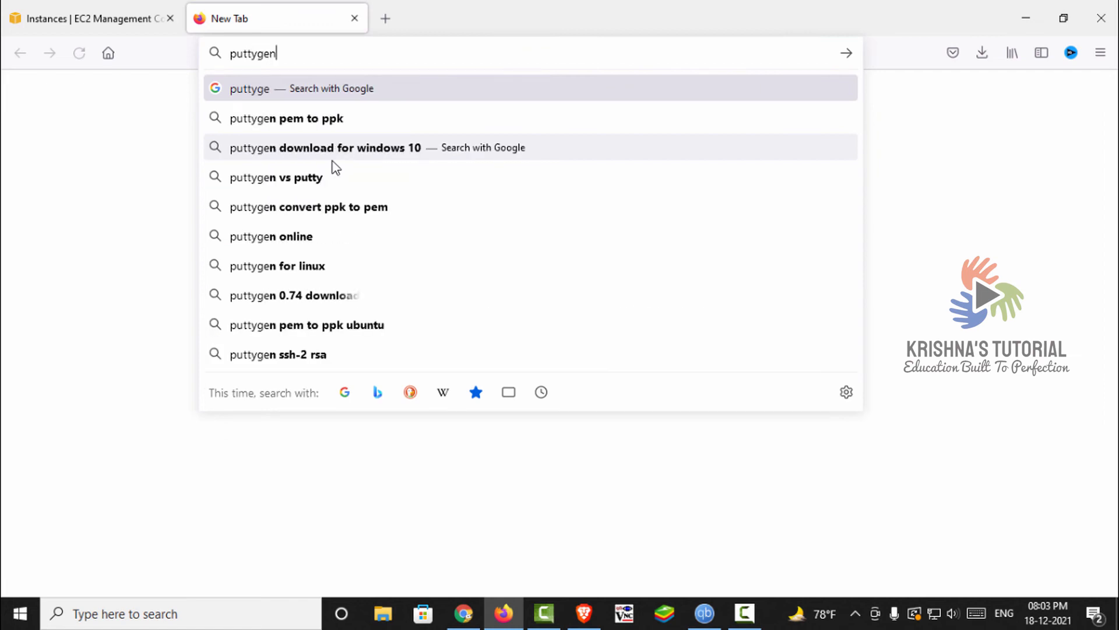
pyautogui.press('Return')
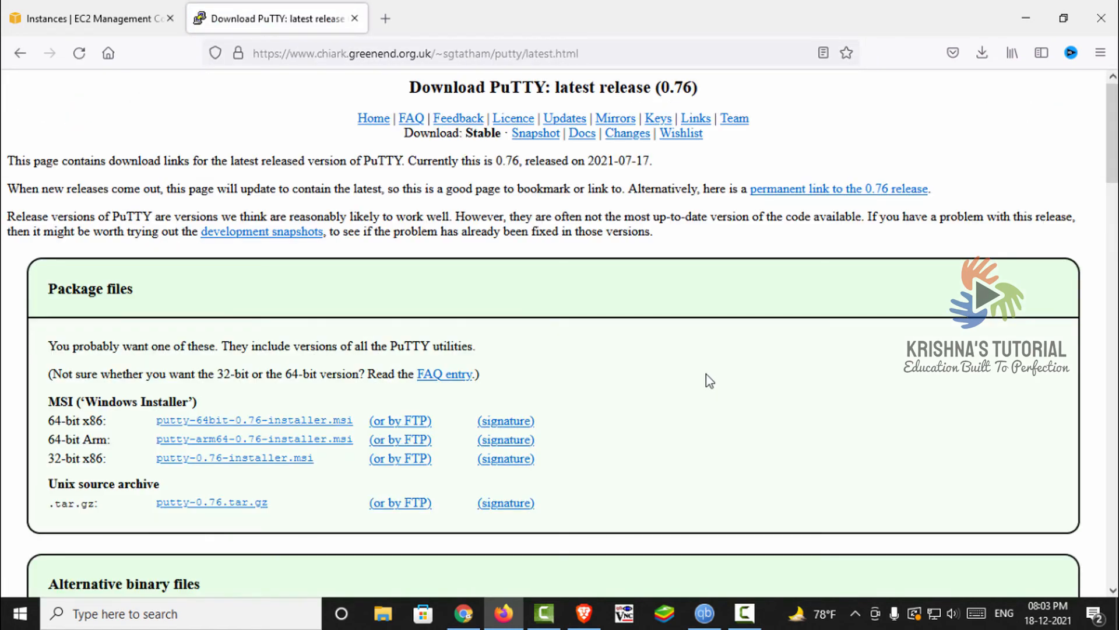
# Step: Download the 64-bit x86 puttygen.exe from the alternative binary files and run it
pyautogui.scroll(-4, 706, 376)
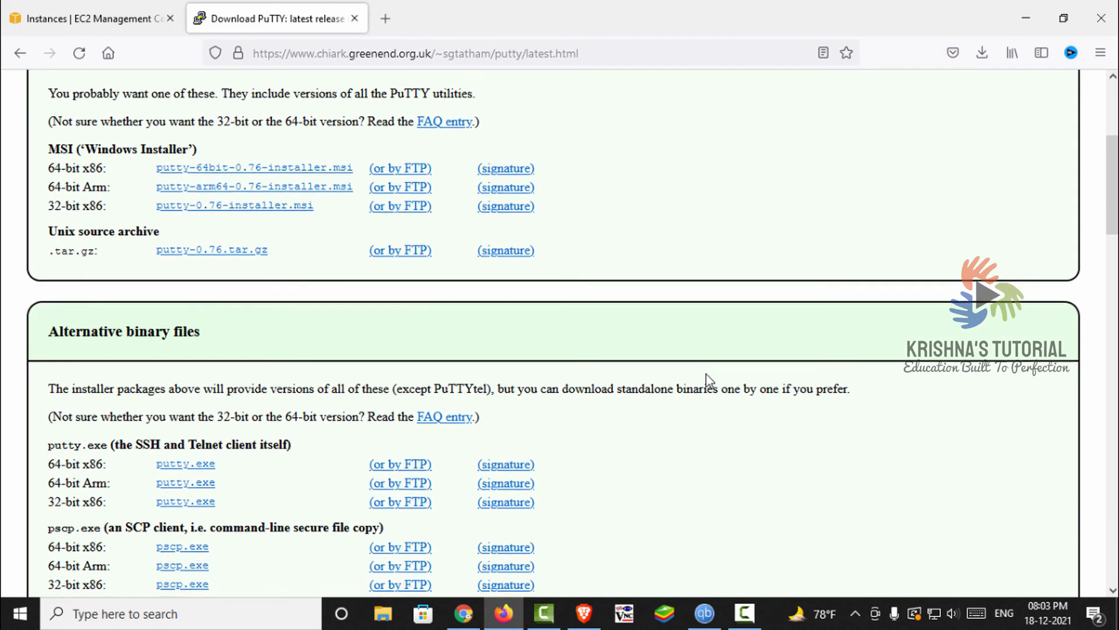
pyautogui.scroll(-6, 705, 377)
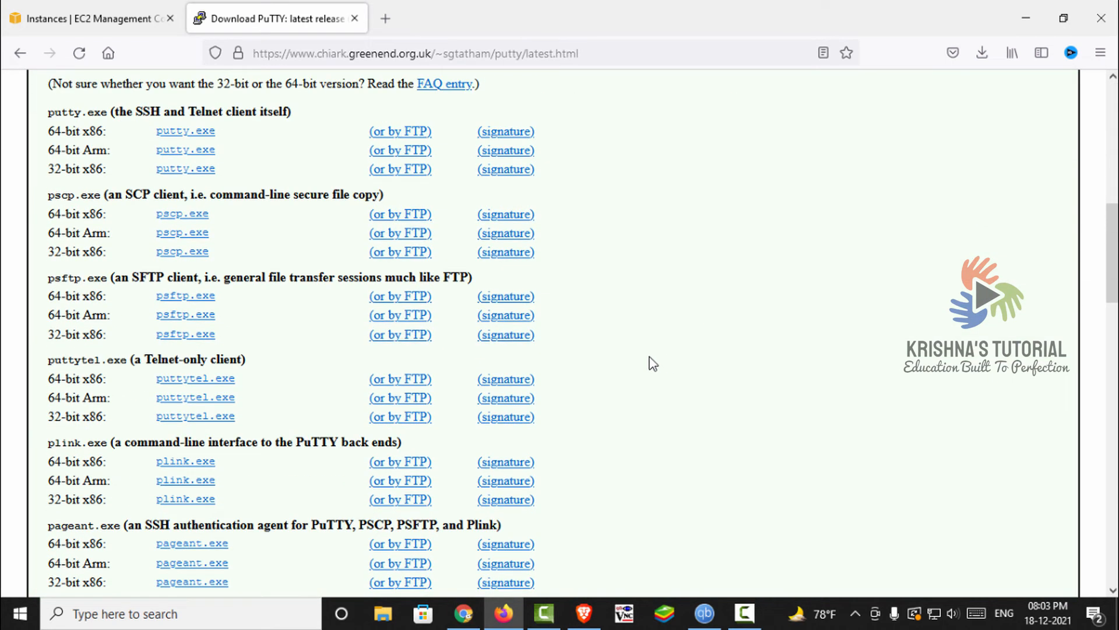
pyautogui.scroll(-4, 285, 402)
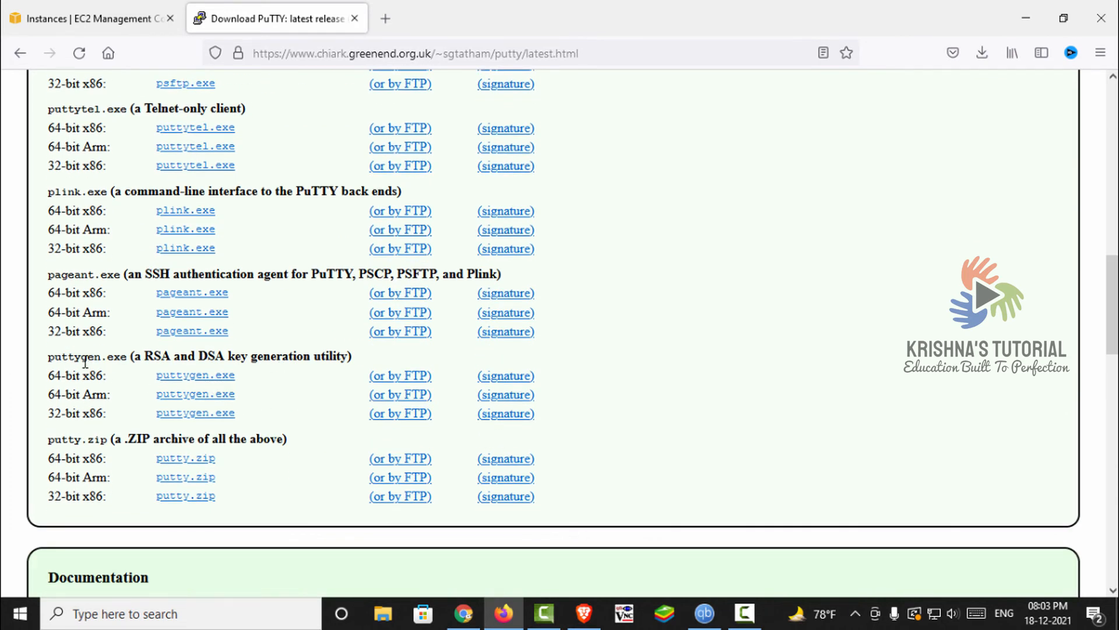
pyautogui.moveTo(48, 360); pyautogui.dragTo(127, 357)
pyautogui.click(164, 394)
pyautogui.click(217, 378)
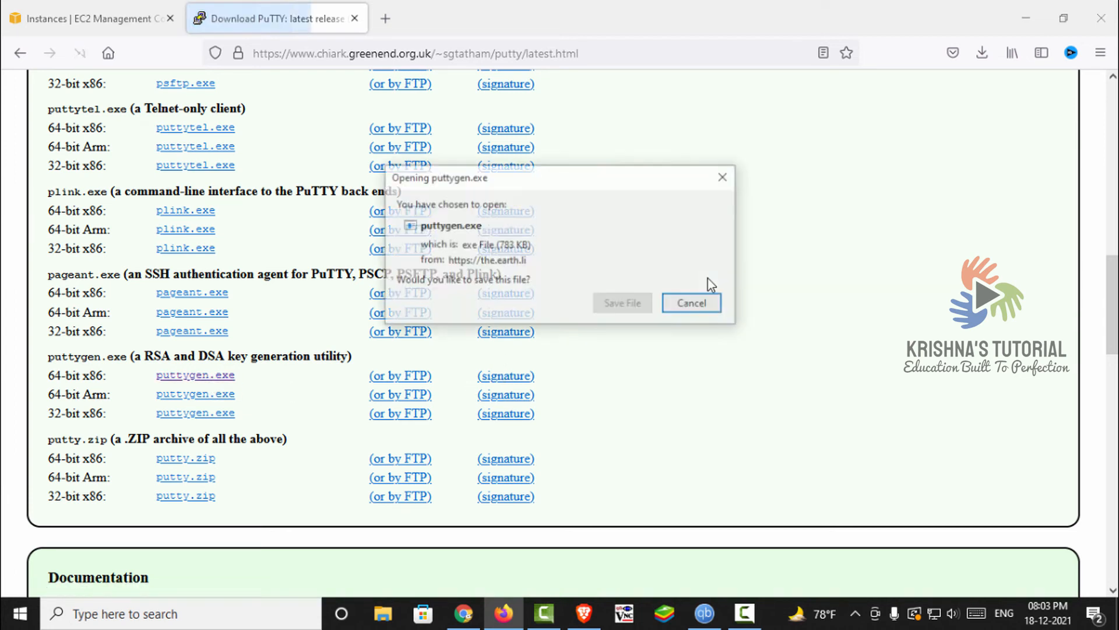
pyautogui.click(625, 306)
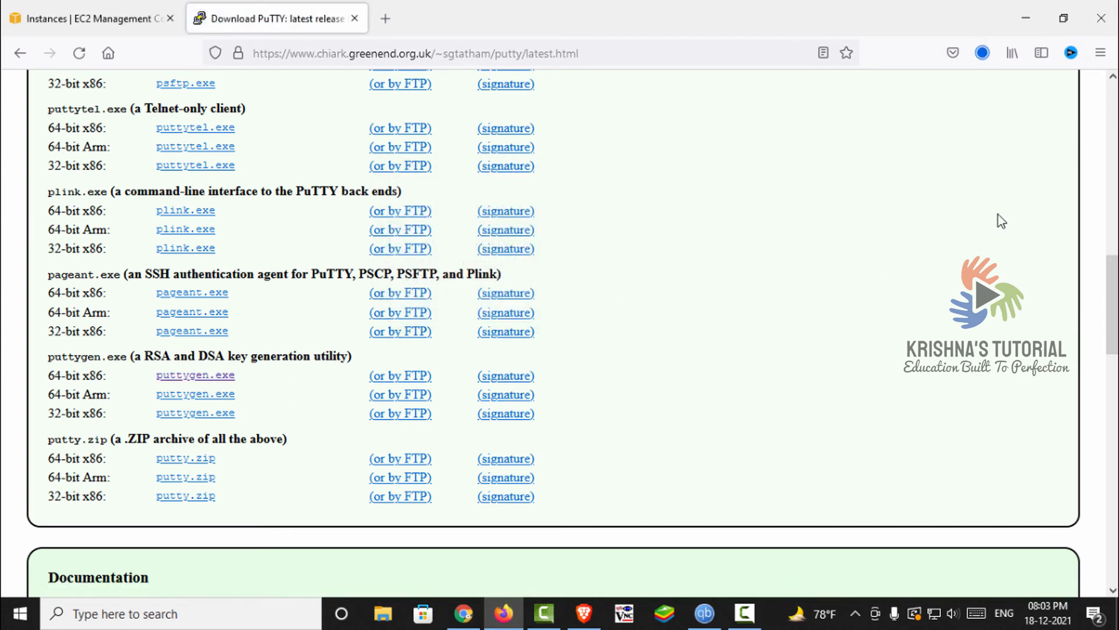
pyautogui.click(984, 54)
pyautogui.click(761, 99)
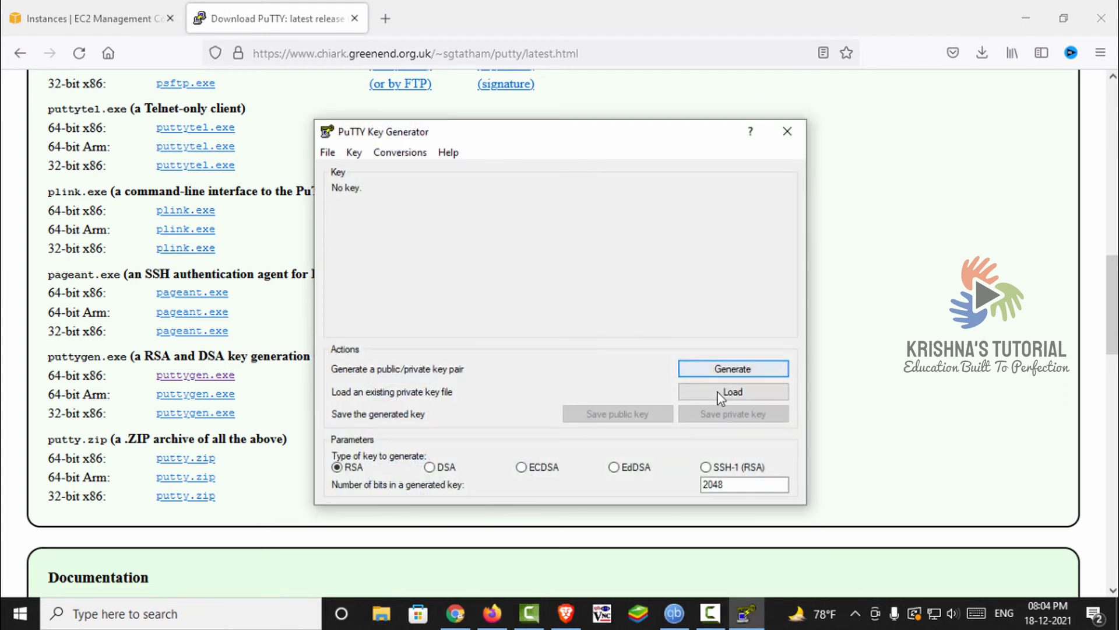
# Step: Load the test-vm.pem private key from Downloads into PuTTY Key Generator, showing all file types
pyautogui.click(736, 394)
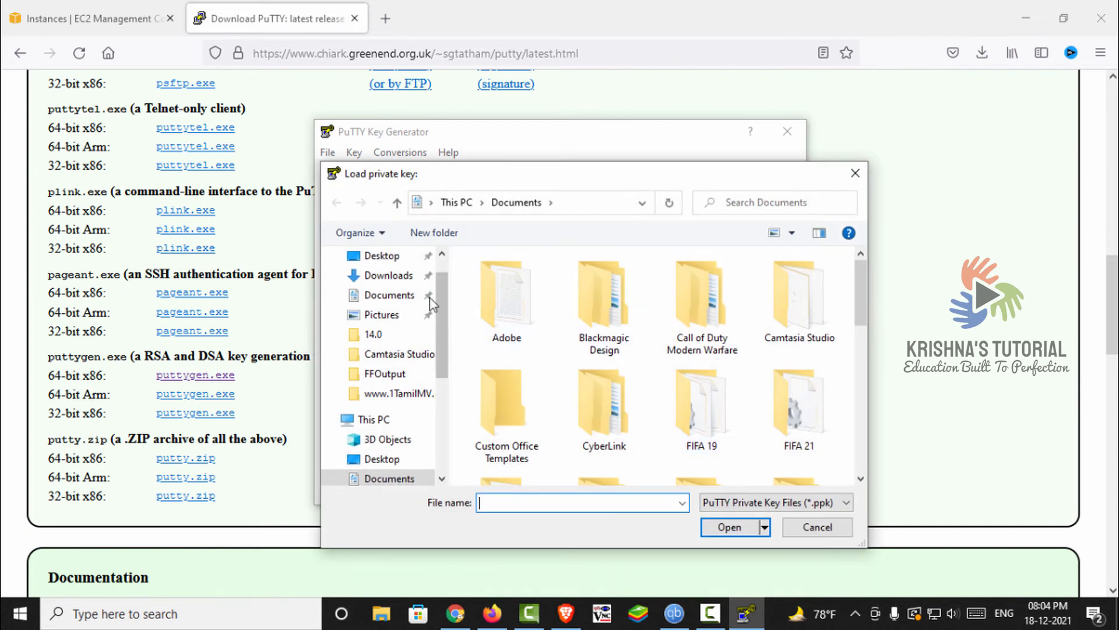
pyautogui.scroll(2, 429, 297)
pyautogui.click(389, 309)
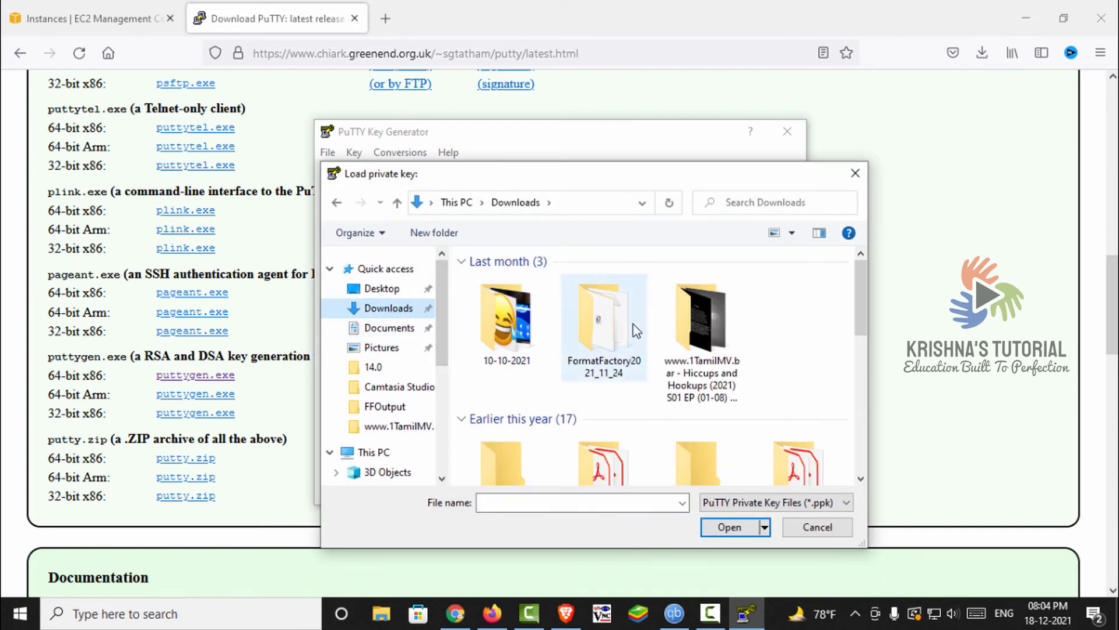
pyautogui.click(777, 505)
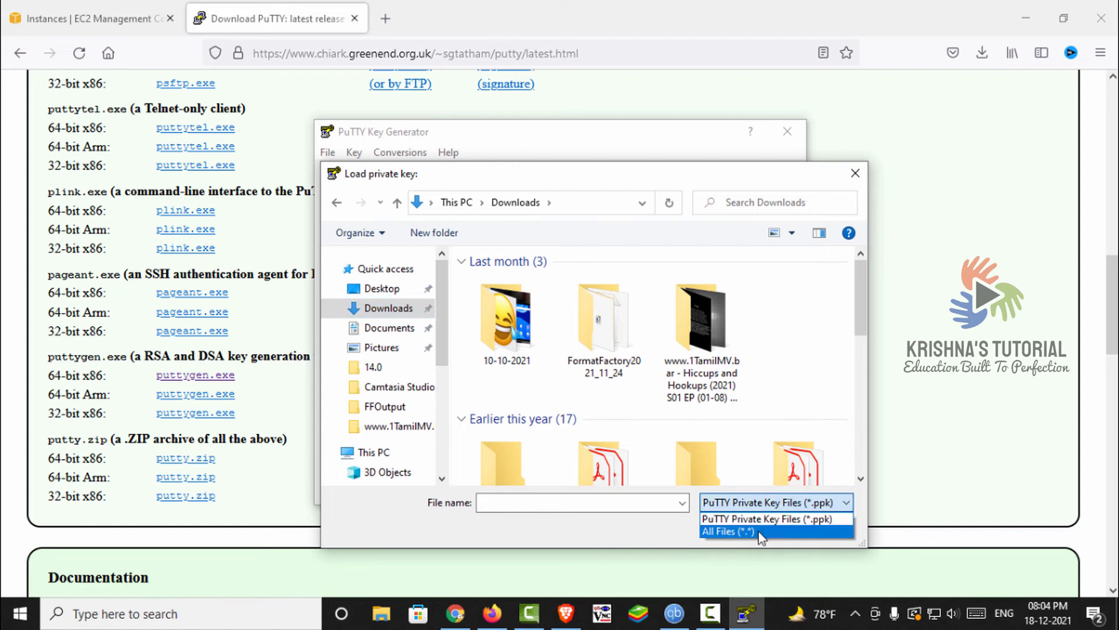
pyautogui.click(758, 532)
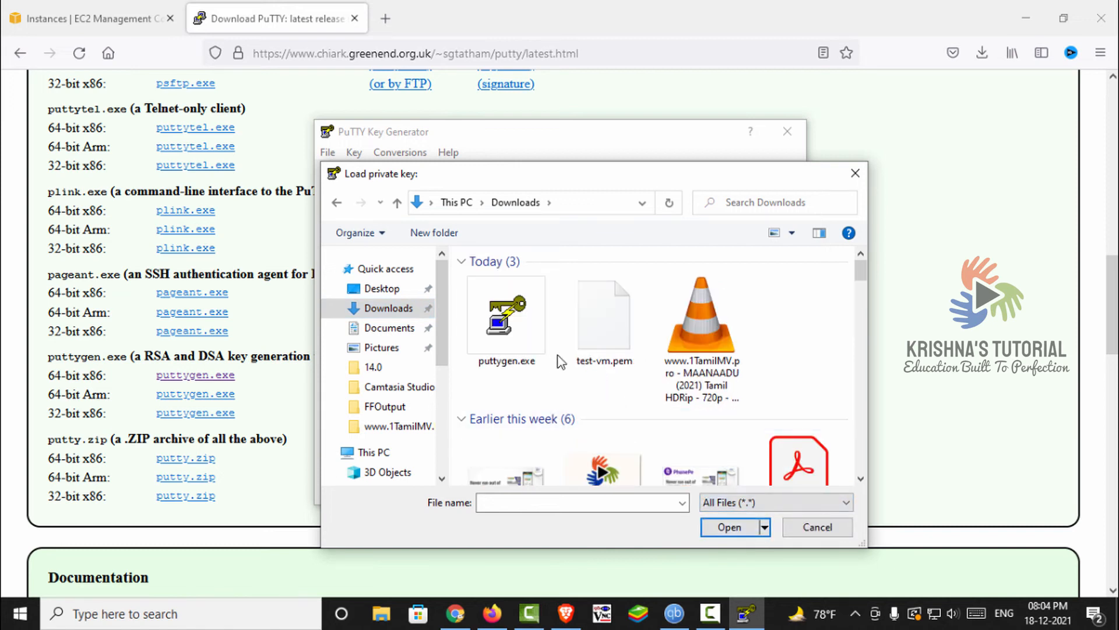
pyautogui.click(613, 336)
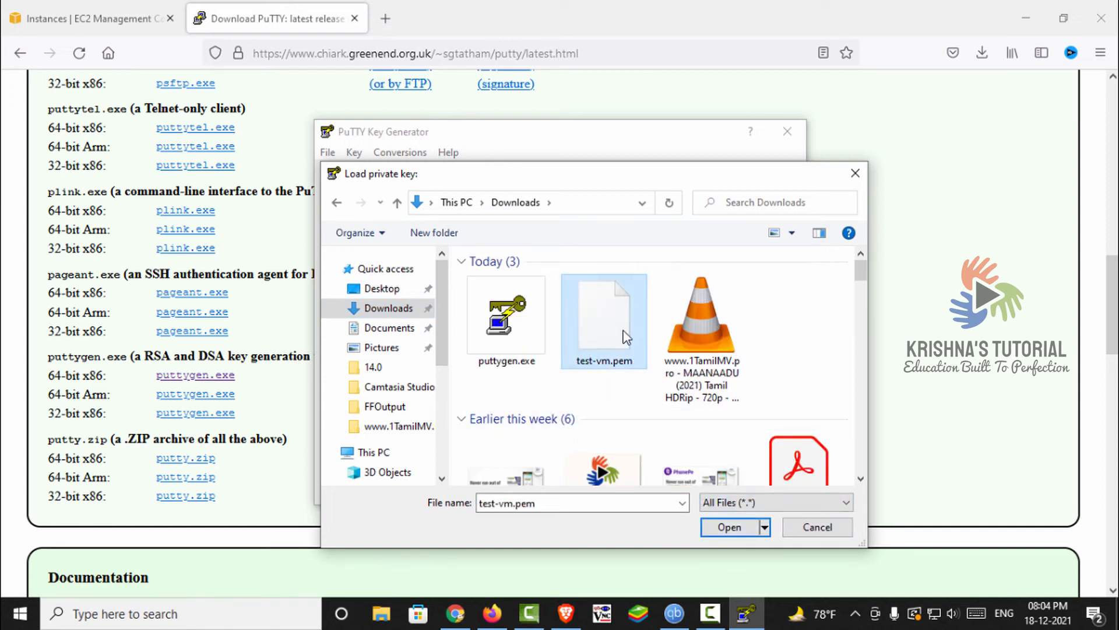
pyautogui.doubleClick(626, 337)
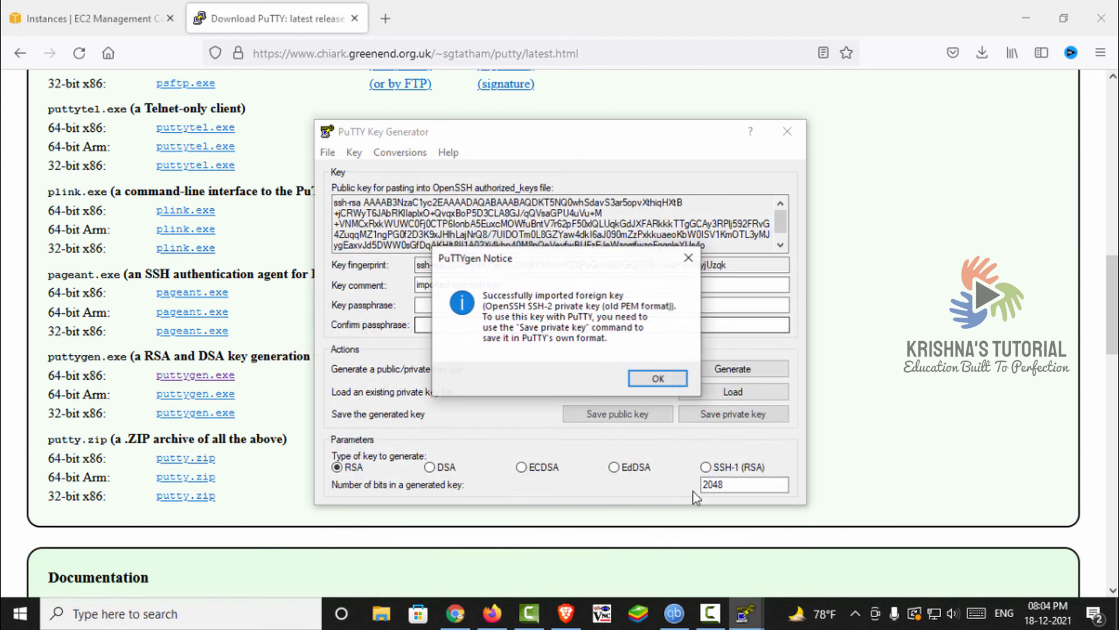
pyautogui.click(657, 378)
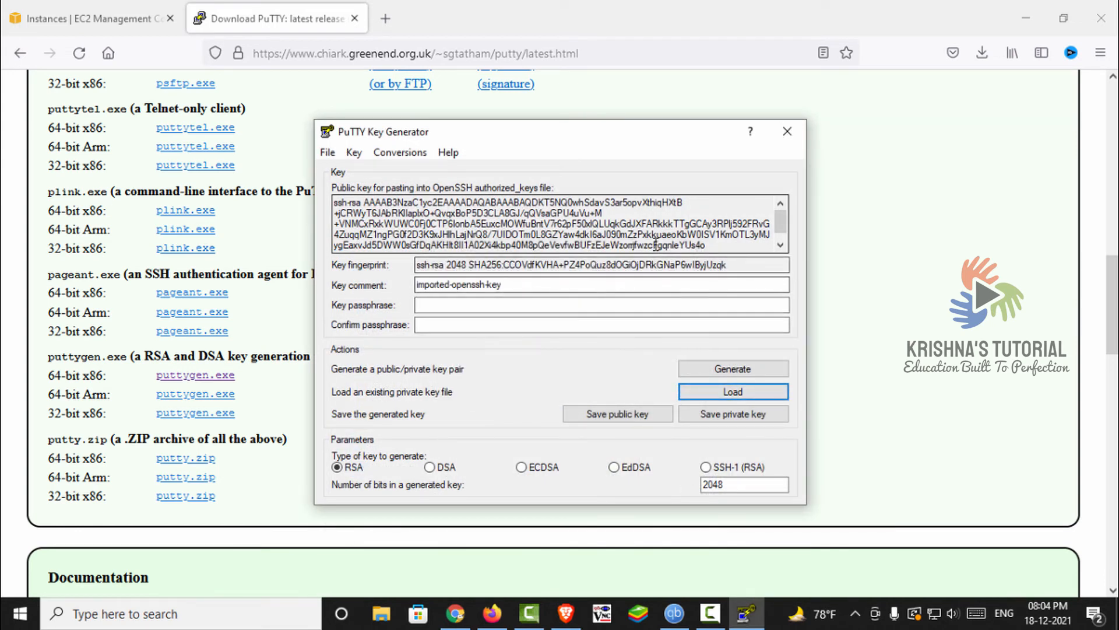
pyautogui.scroll(-1, 657, 245)
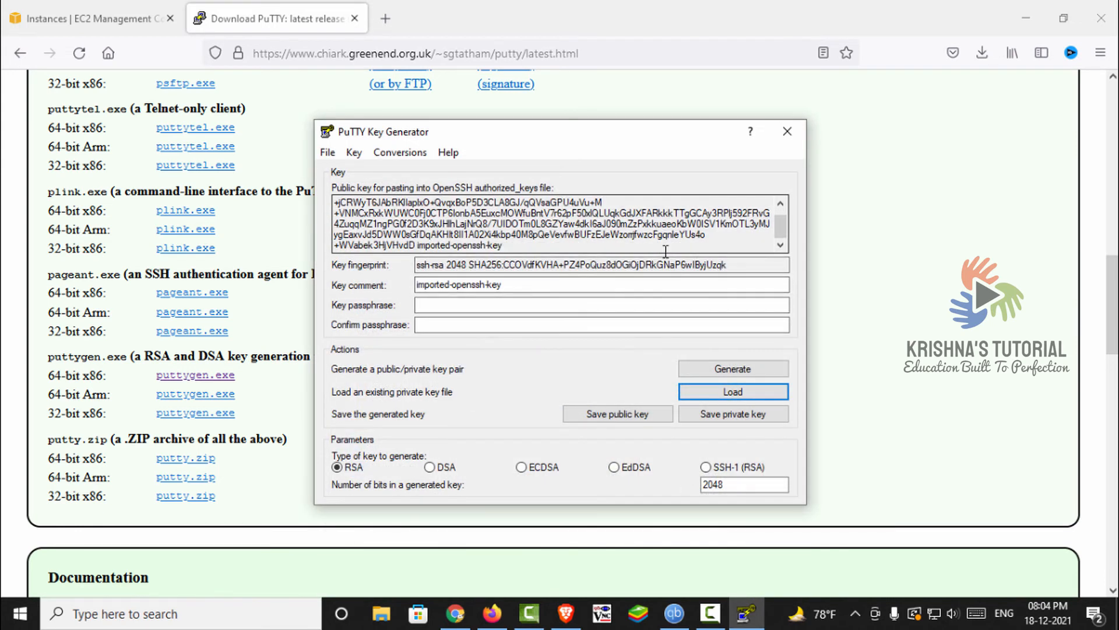
pyautogui.click(775, 421)
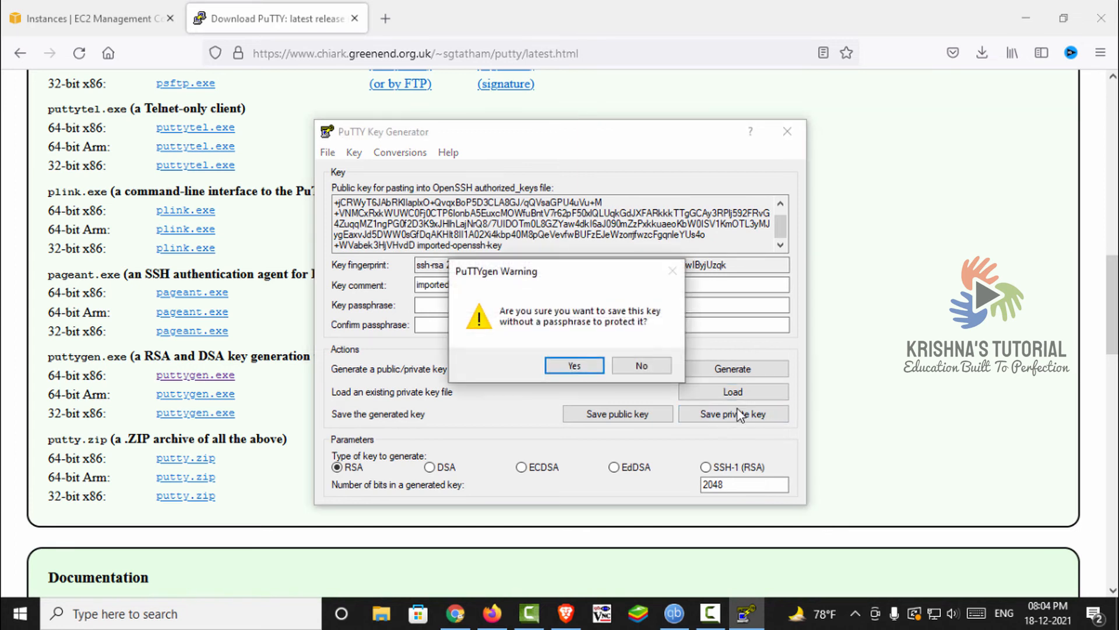
pyautogui.click(600, 365)
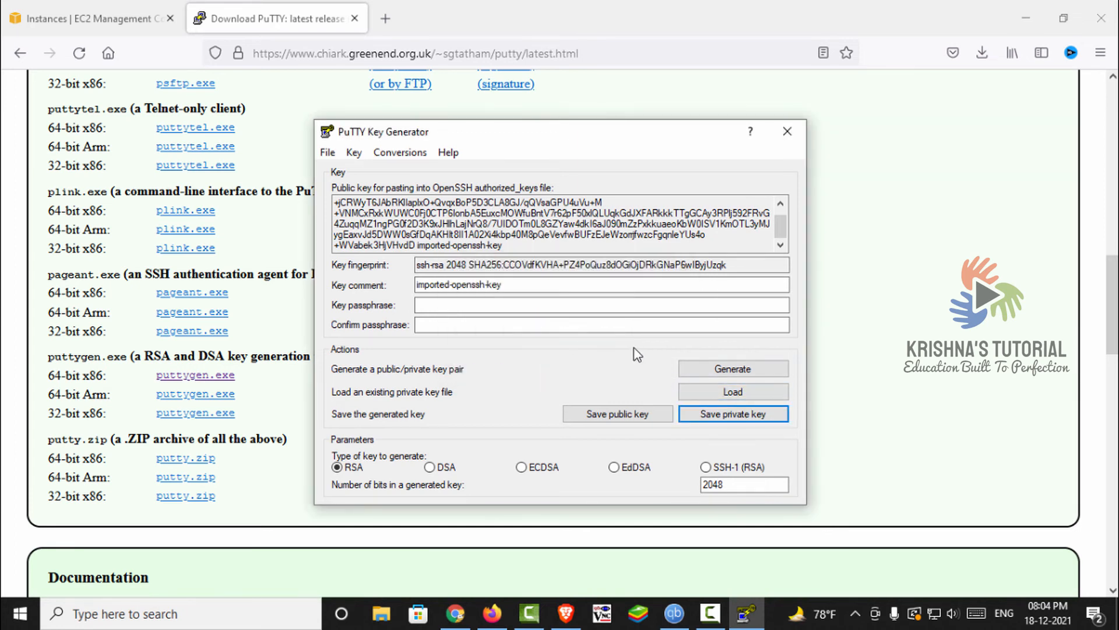
pyautogui.click(427, 304)
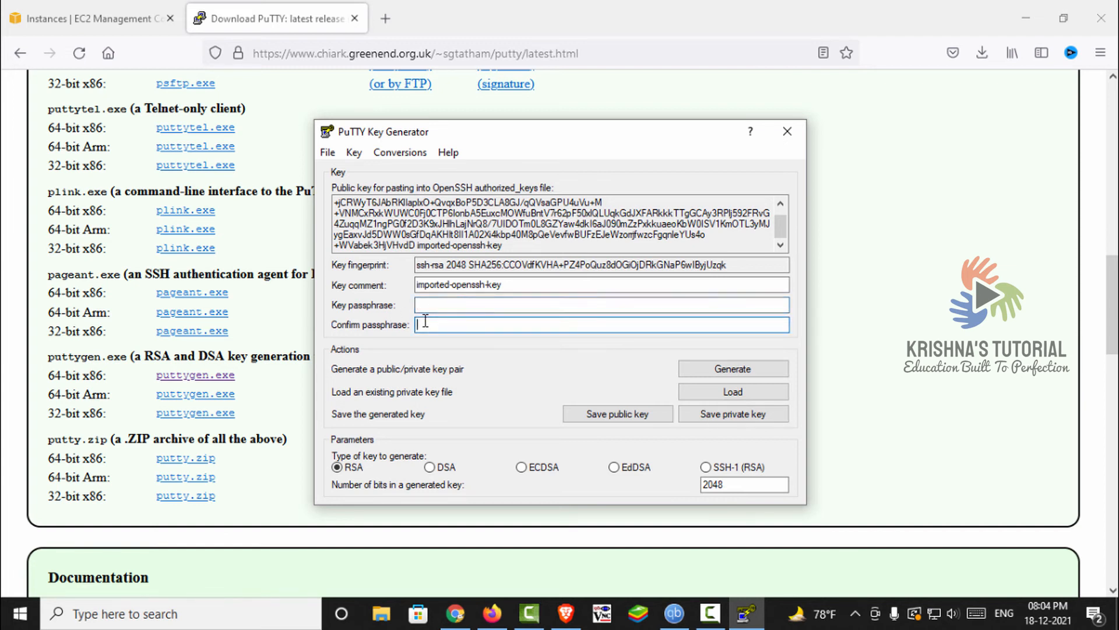
# Step: Save the loaded private key without a passphrase as test-vm.ppk in the Downloads folder
pyautogui.click(742, 423)
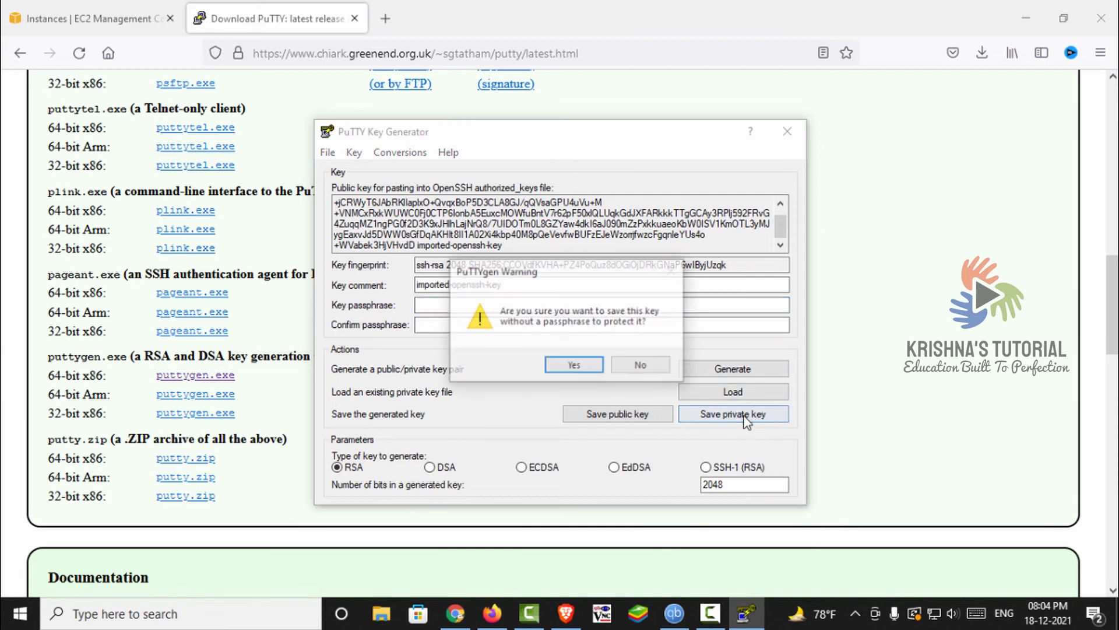
pyautogui.click(564, 367)
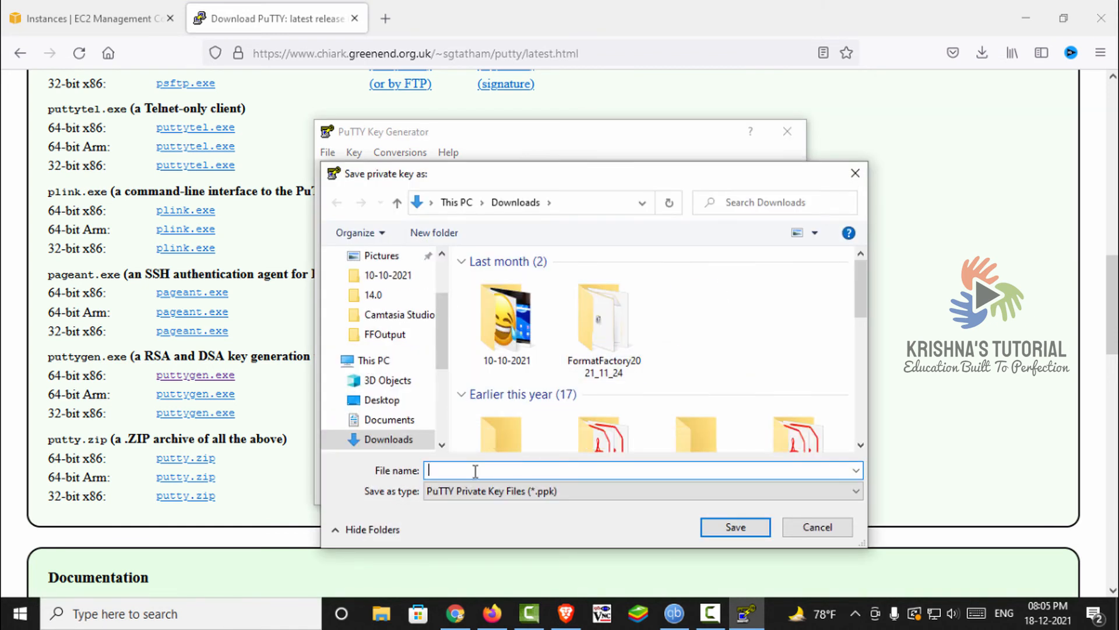
pyautogui.write('test-vm.p')
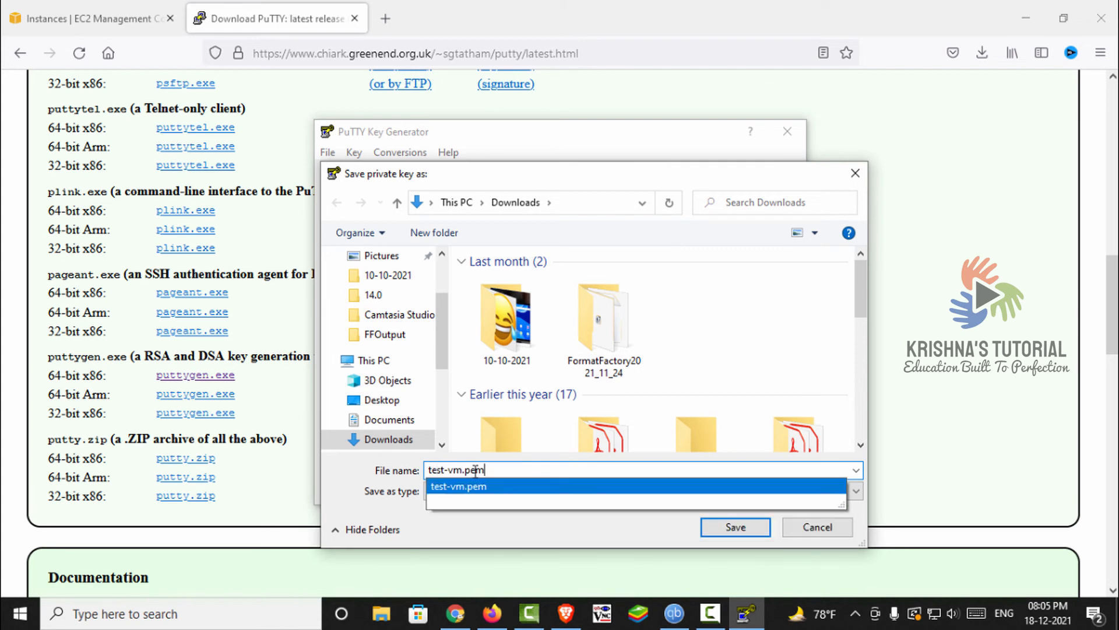
pyautogui.click(549, 542)
pyautogui.click(757, 526)
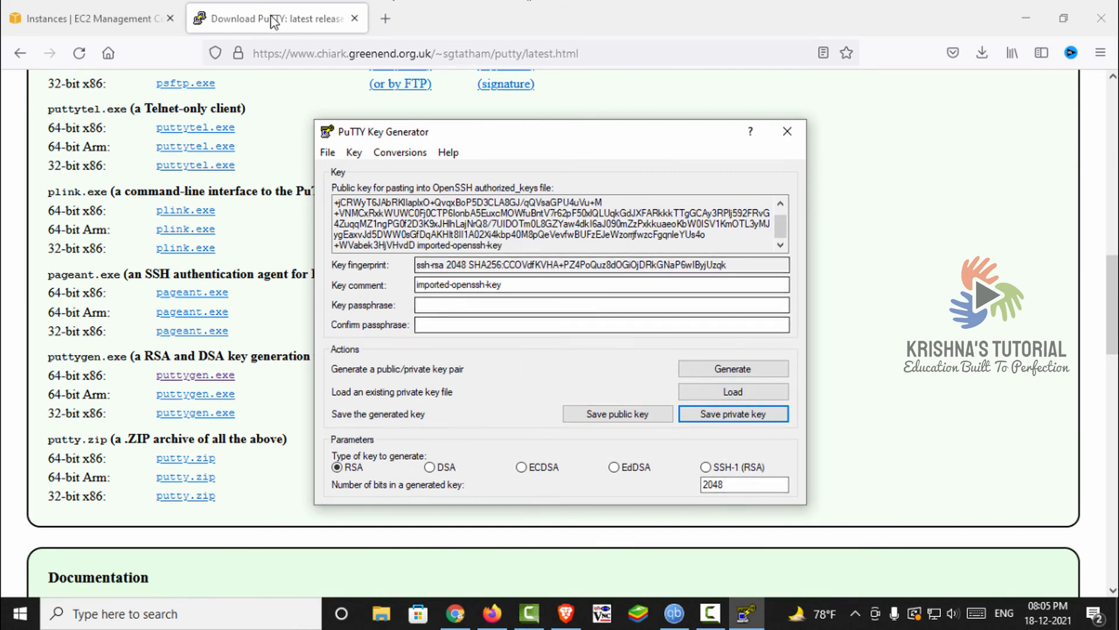
# Step: Copy the public IPv4 address of the Test-VM instance from its details in the EC2 console
pyautogui.click(134, 18)
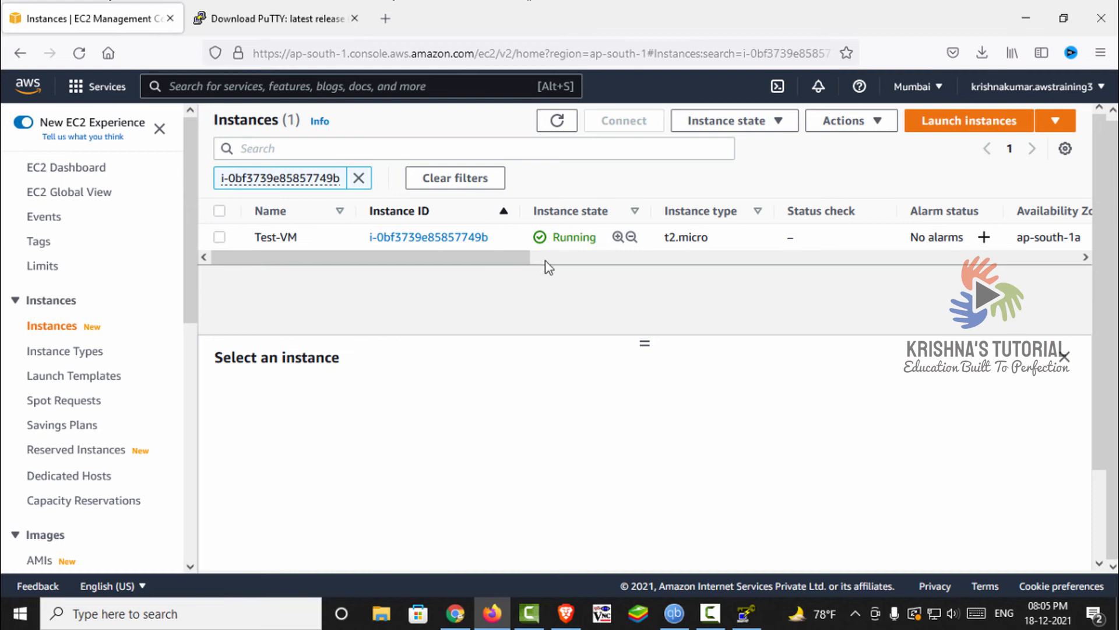
pyautogui.click(276, 239)
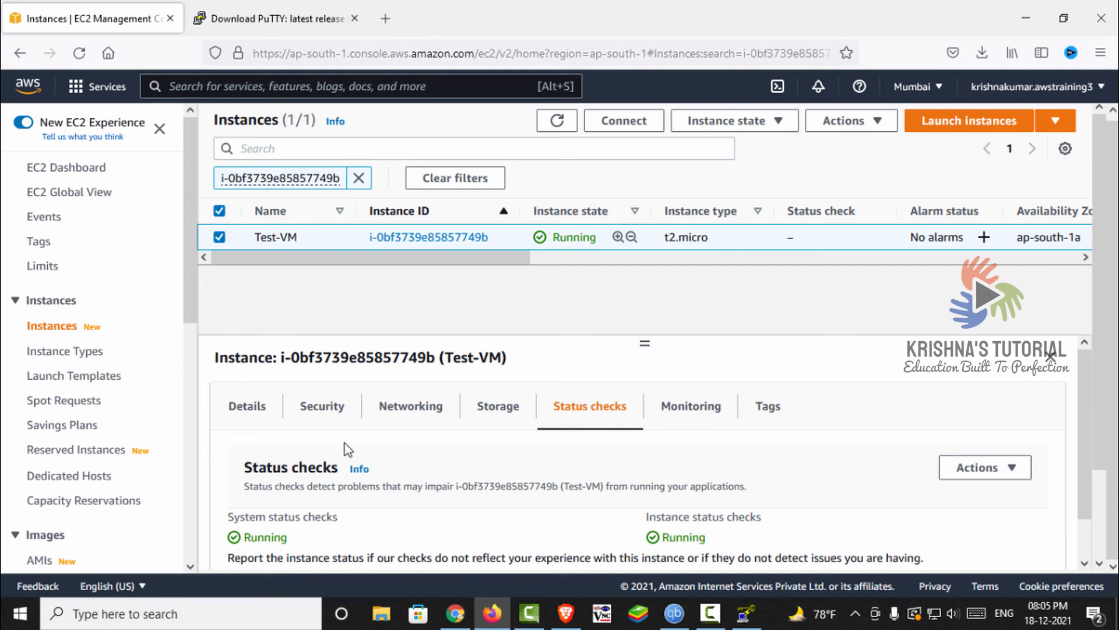
pyautogui.click(244, 417)
pyautogui.click(516, 509)
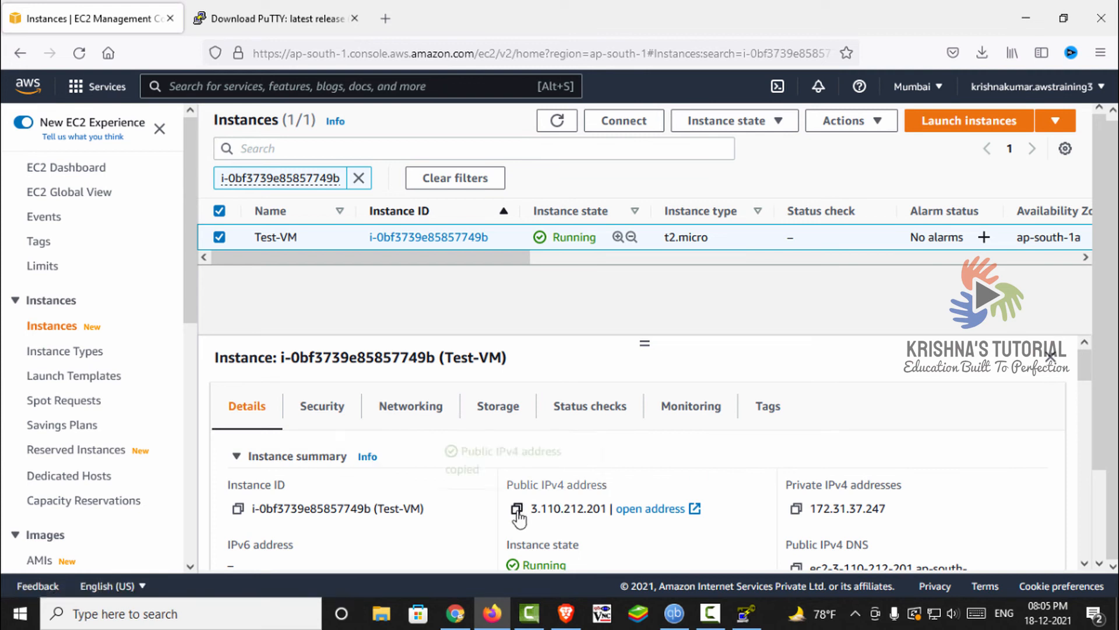
# Step: Look for PuTTY on the computer, and download and run the 64-bit x86 putty.exe from the PuTTY download page
pyautogui.click(225, 612)
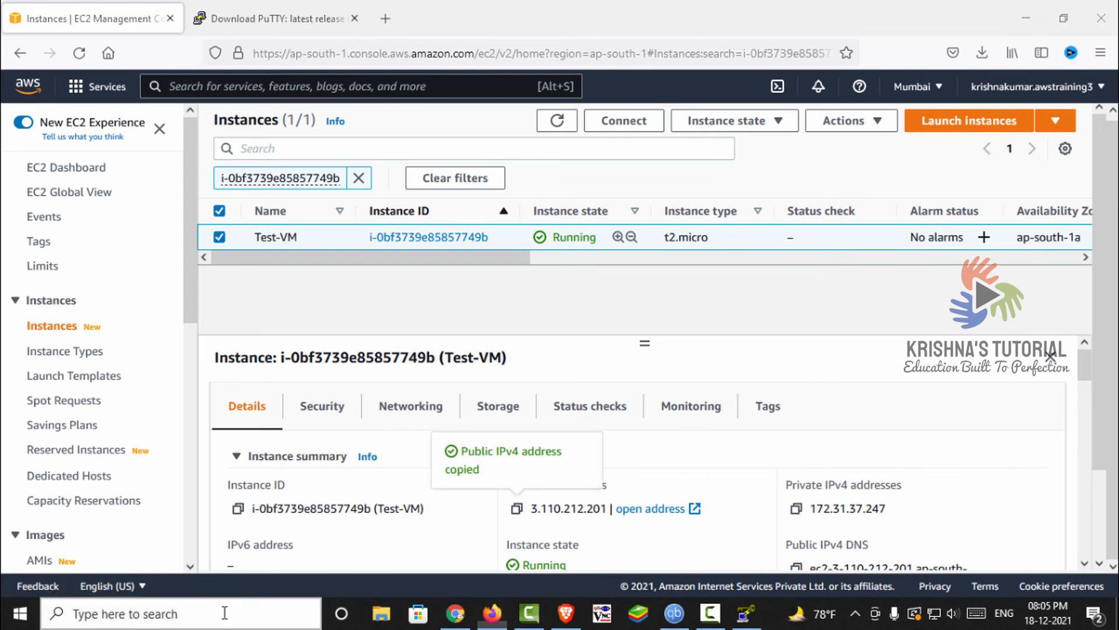
pyautogui.write('put')
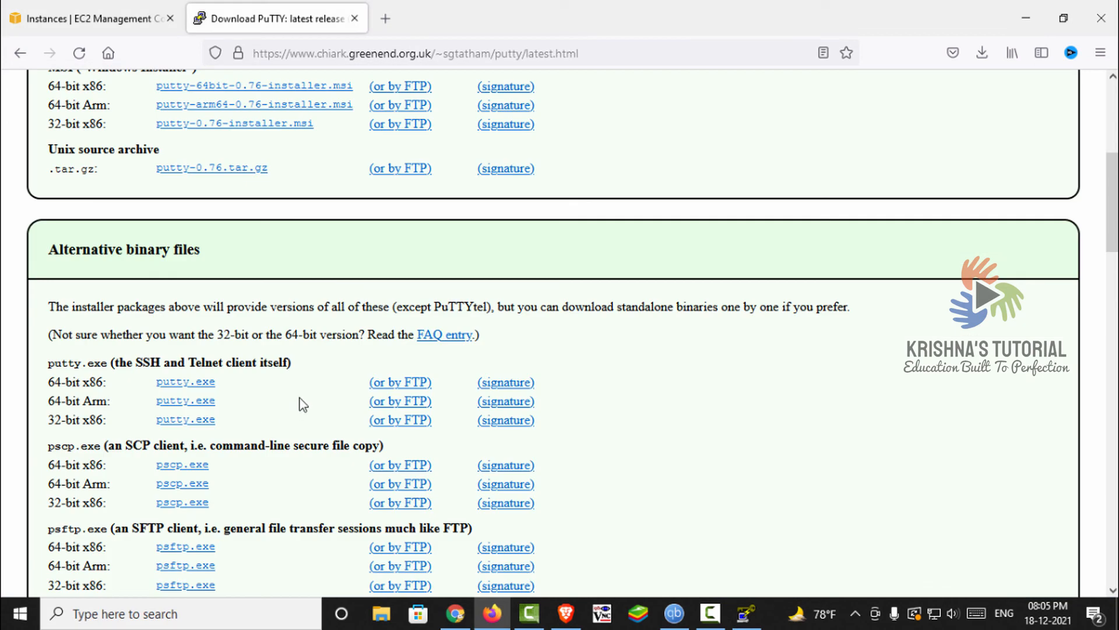
pyautogui.click(211, 388)
pyautogui.click(758, 98)
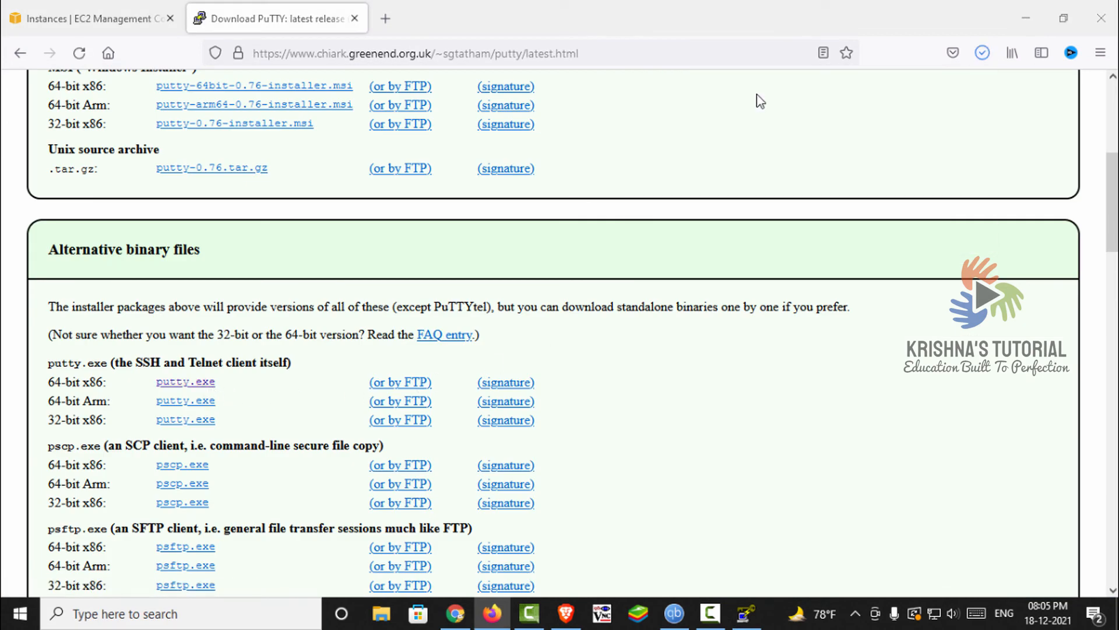
# Step: Set the PuTTY host to the copied address 3.110.212.201 and choose test-vm.ppk from Downloads as the SSH authentication key file
pyautogui.rightClick(642, 229)
pyautogui.click(615, 303)
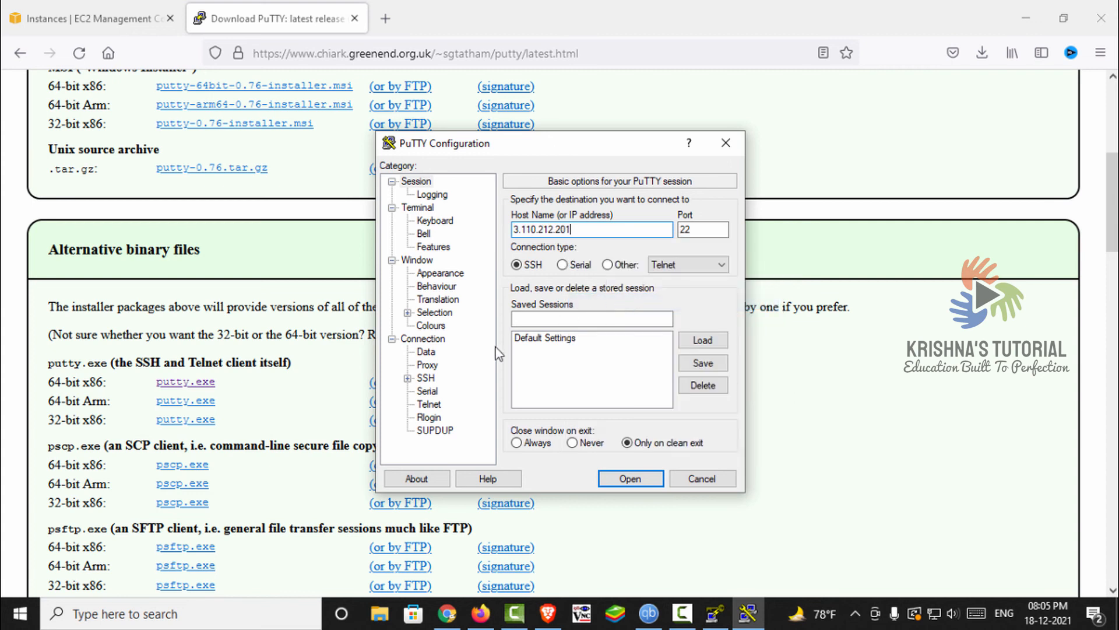
pyautogui.click(408, 379)
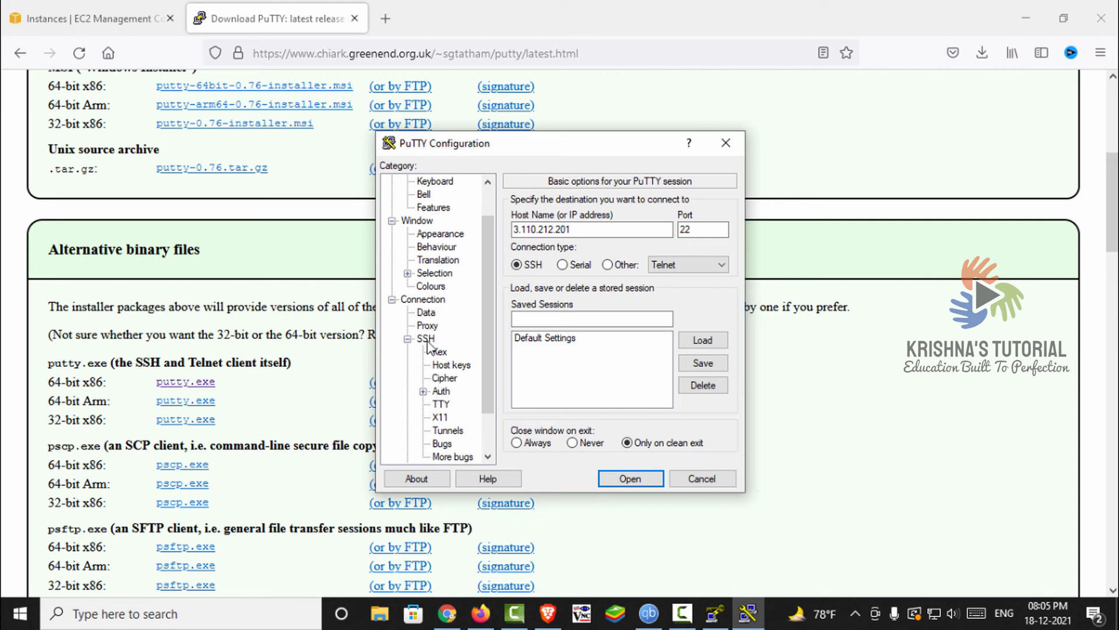
pyautogui.click(441, 391)
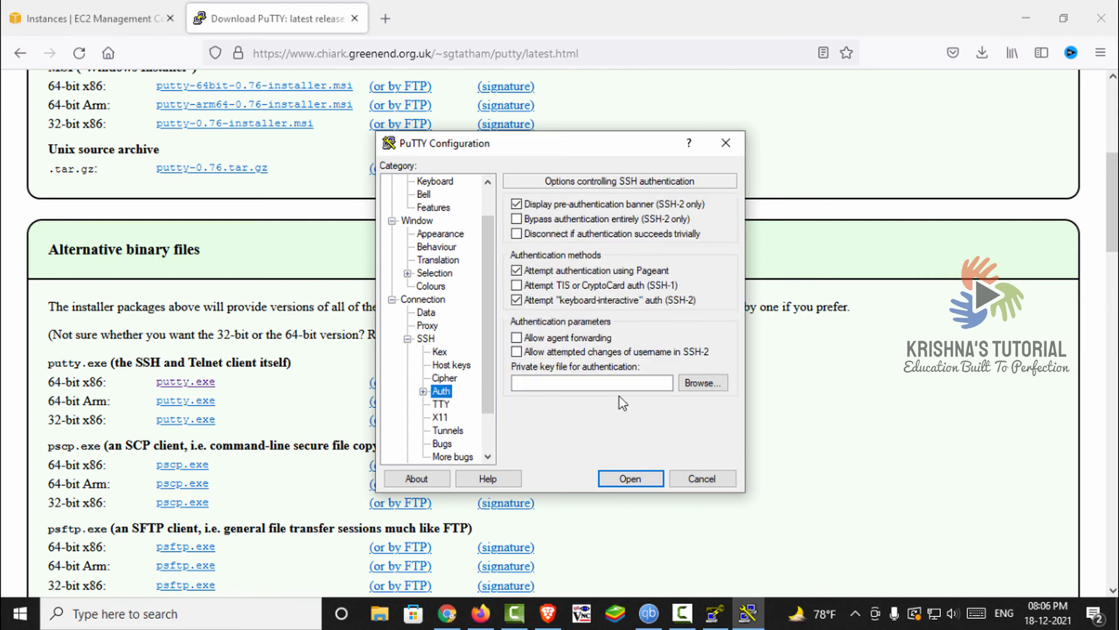
pyautogui.click(695, 387)
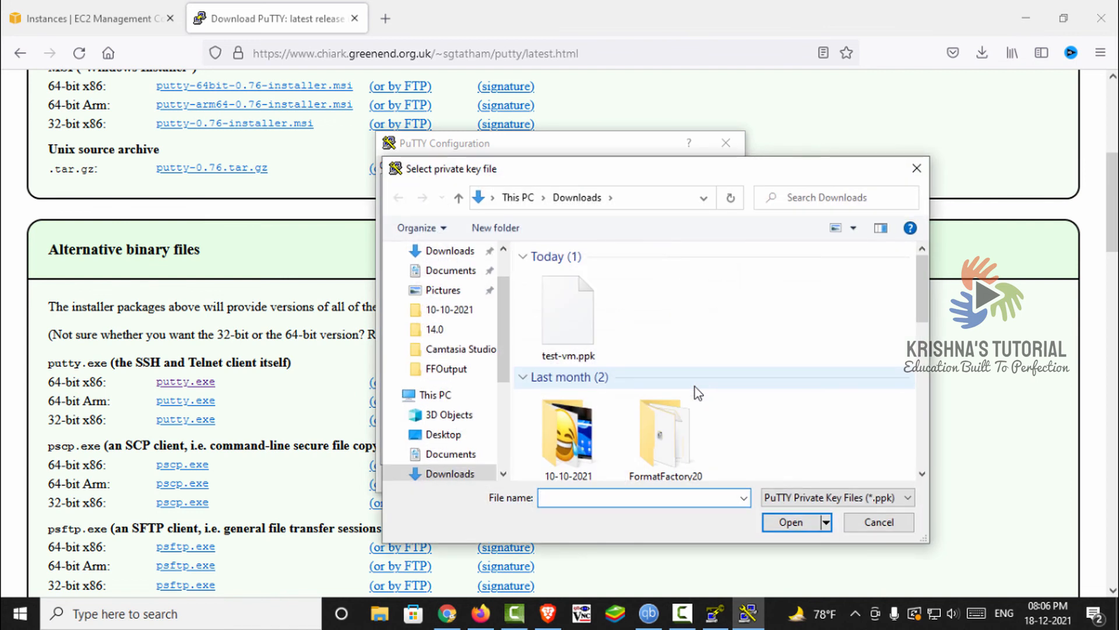
pyautogui.doubleClick(586, 337)
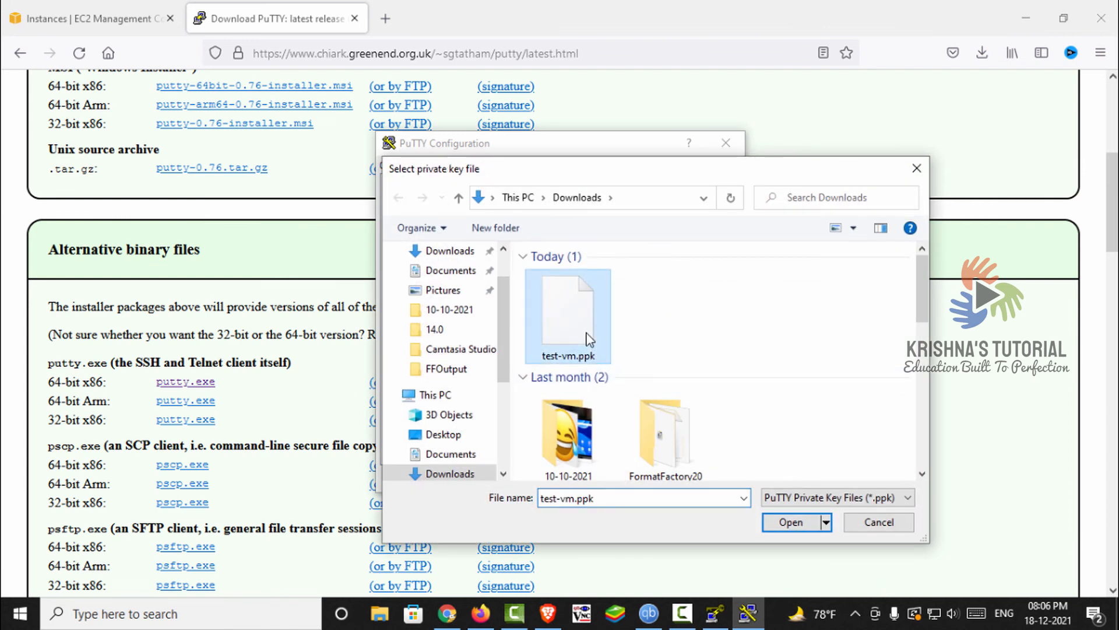
# Step: Open the SSH session, accept the server's host key and log in as ec2-user
pyautogui.click(634, 484)
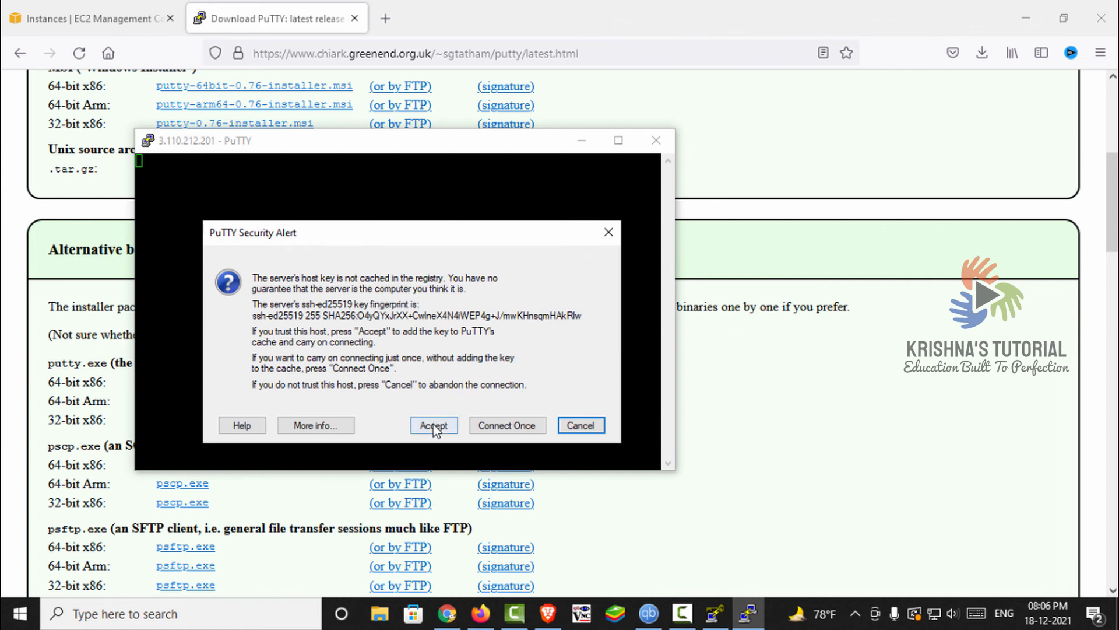
pyautogui.click(433, 425)
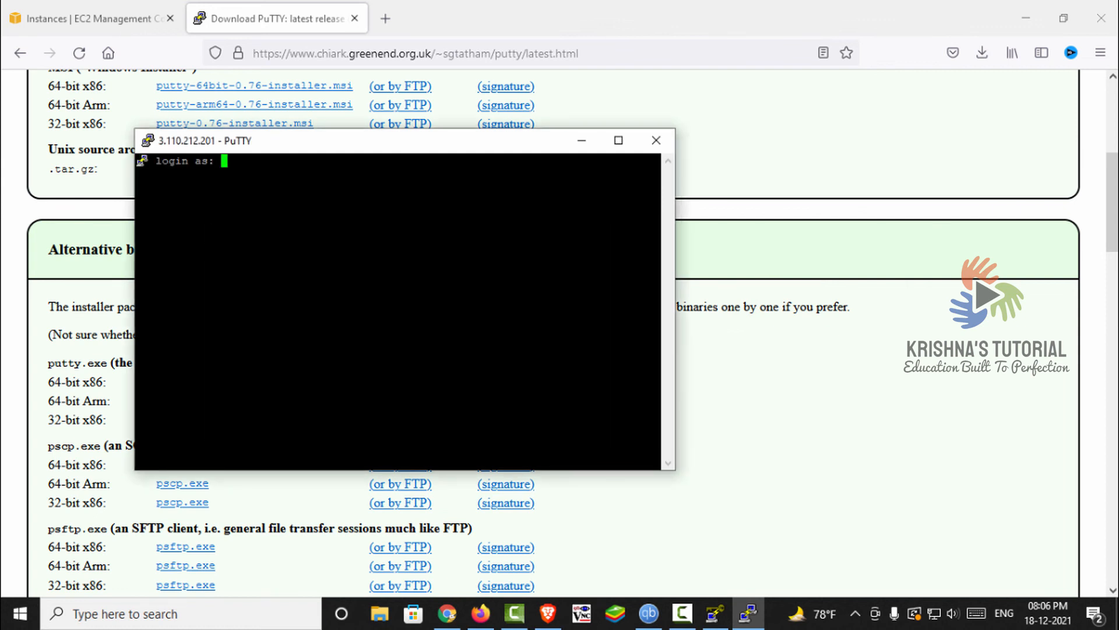
pyautogui.write('ec2-user')
pyautogui.press('Return')
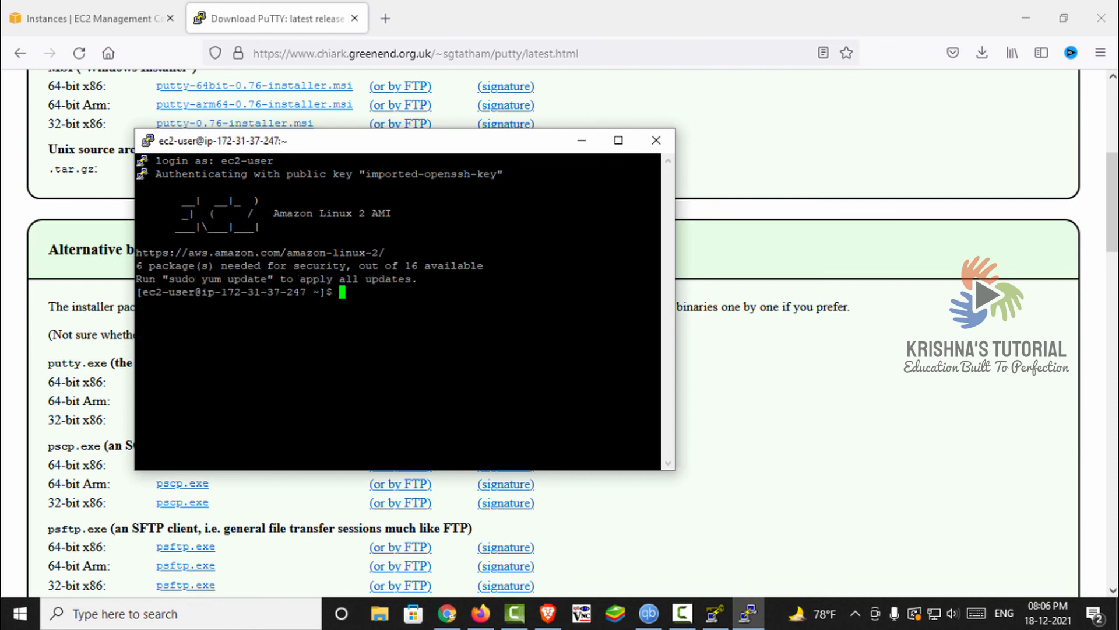
# Step: Maximize the terminal window and switch to the root user with sudo su
pyautogui.click(618, 141)
pyautogui.write('s')
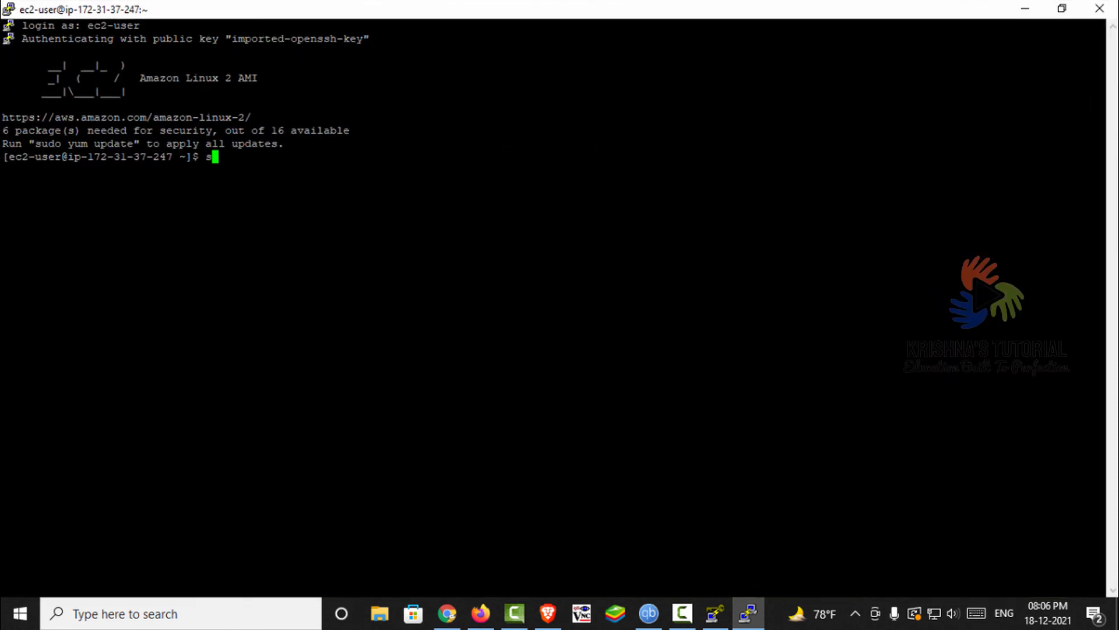
pyautogui.write('udo su')
pyautogui.press('Return')
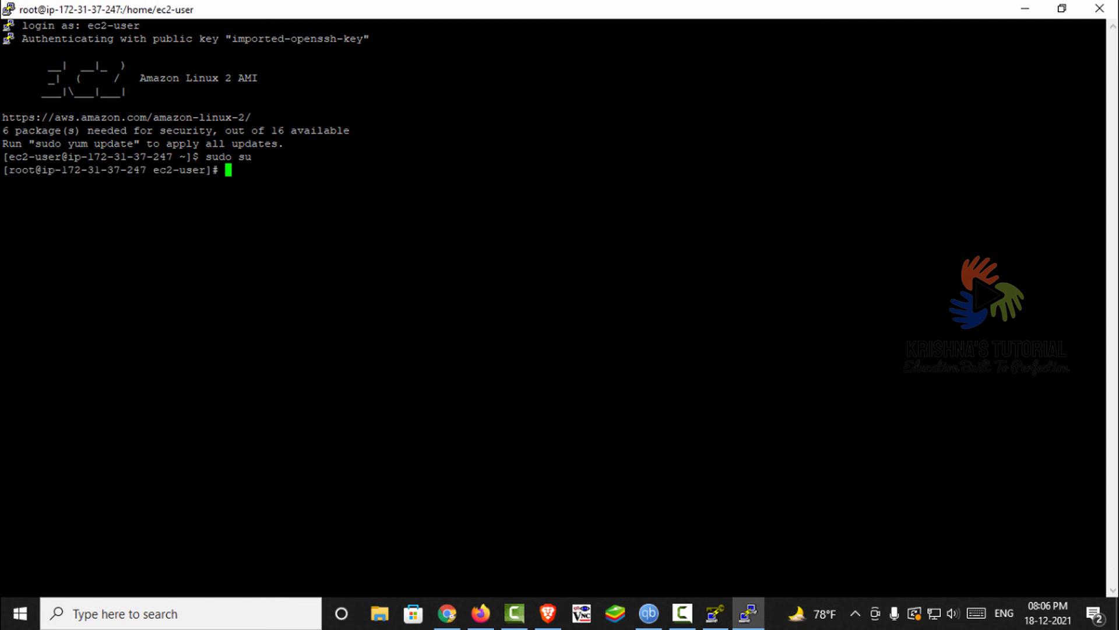
# Step: Display the operating system details with cat /etc/os-release and highlight the output
pyautogui.write('cat /etc/os')
pyautogui.press('Tab')
pyautogui.press('Return')
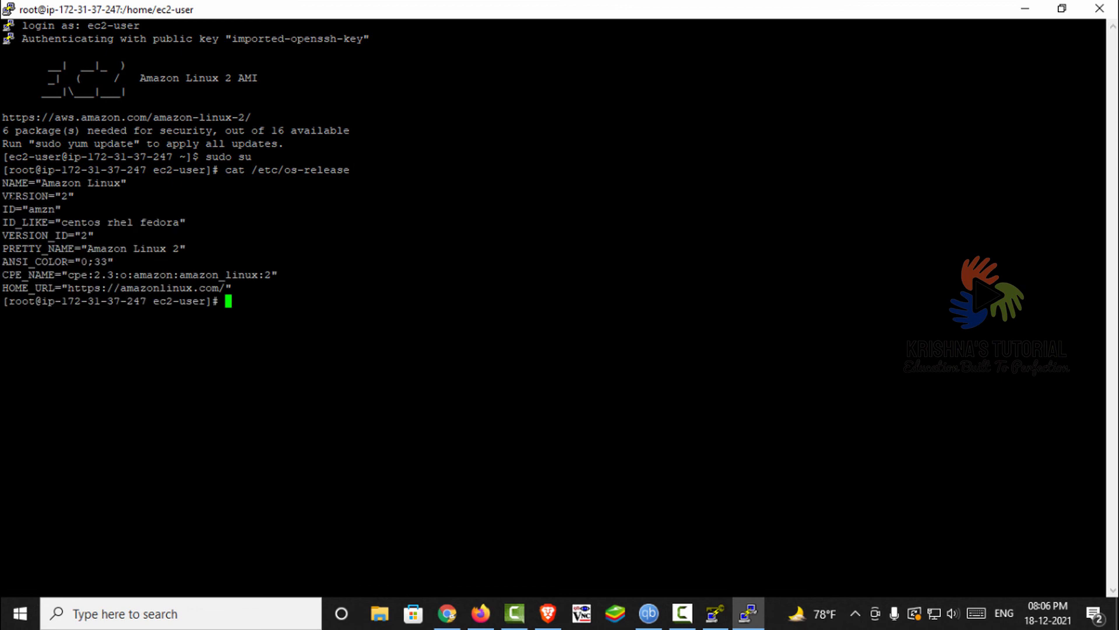
pyautogui.moveTo(2, 182); pyautogui.dragTo(357, 282)
pyautogui.click(368, 287)
# Step: Show the kernel and system information with uname -a
pyautogui.write('uname -a')
pyautogui.press('Return')
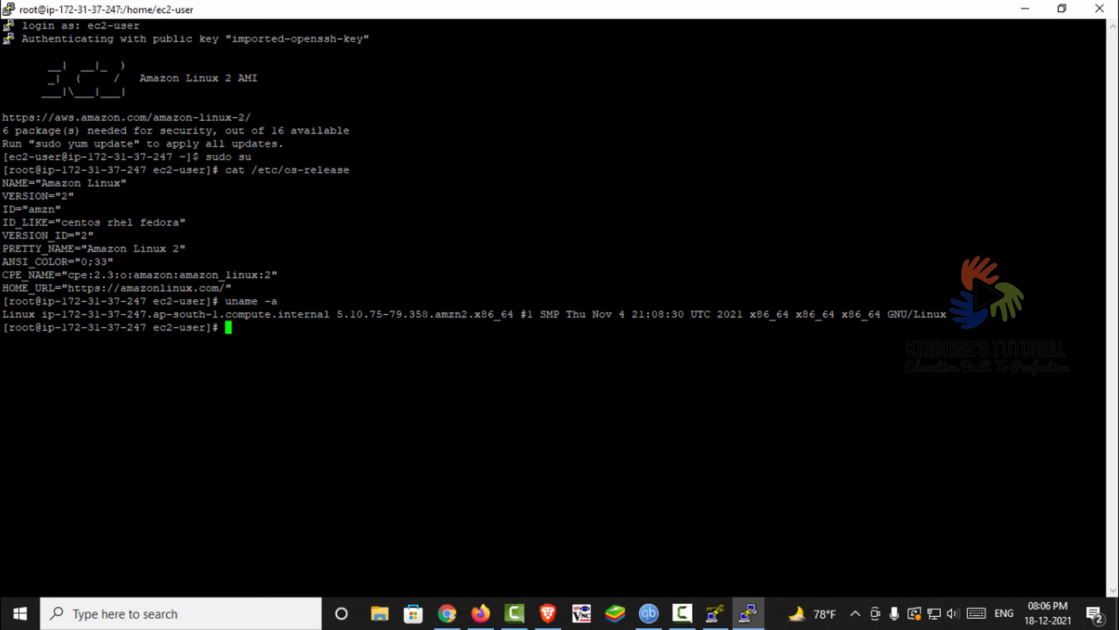
pyautogui.doubleClick(348, 315)
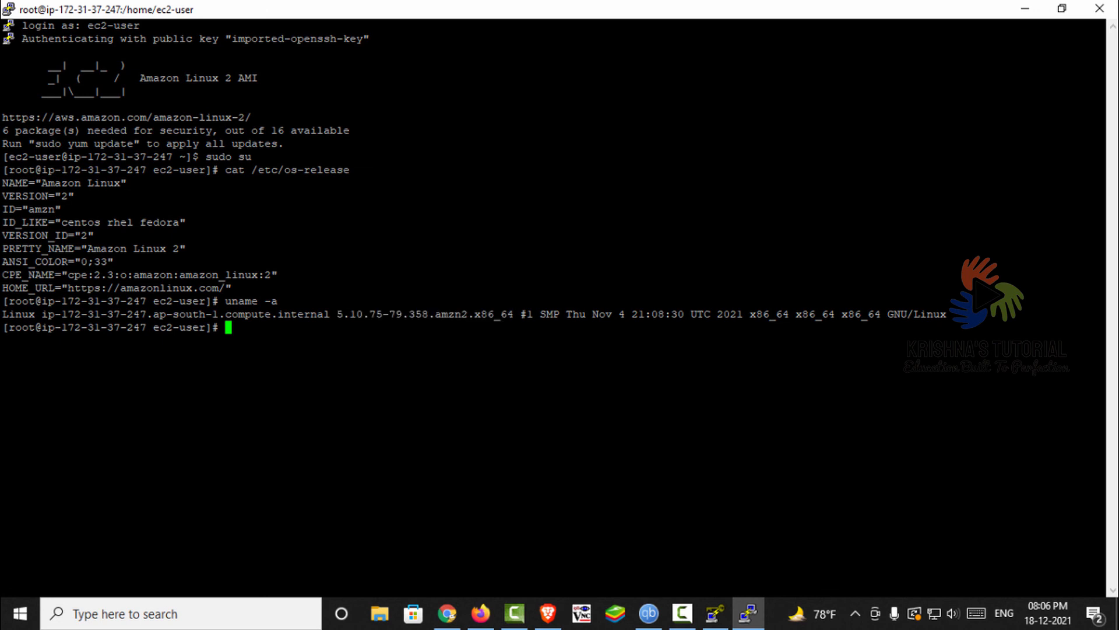